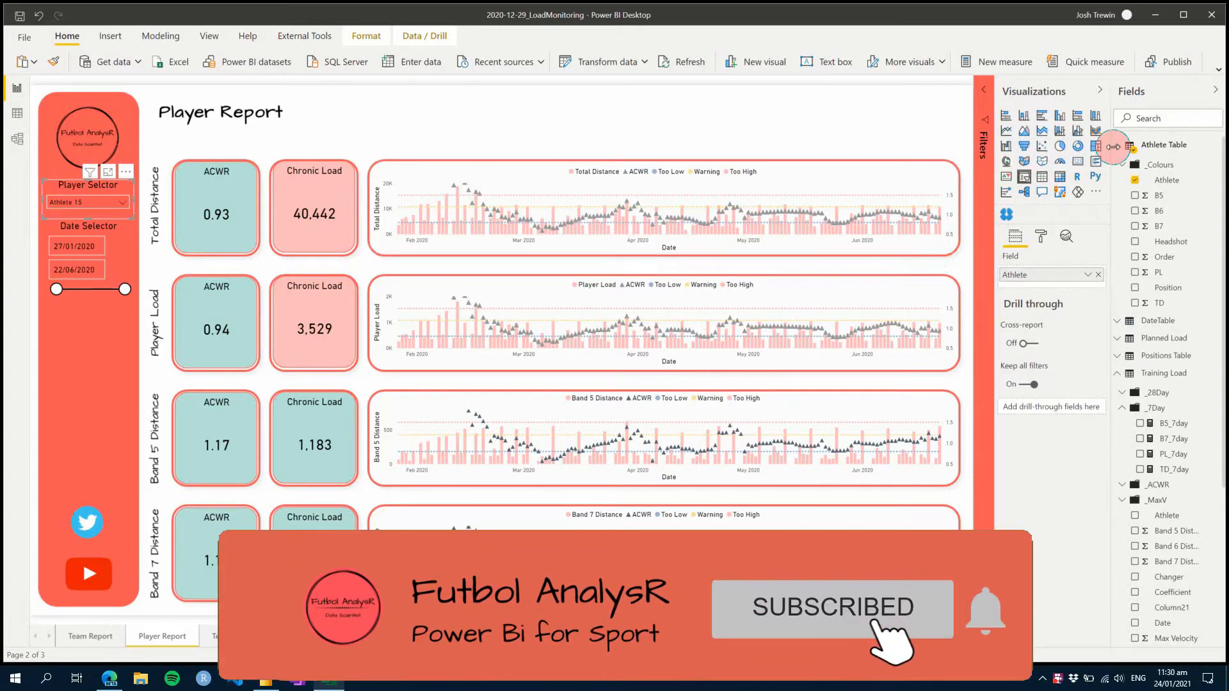
Step: Collapse the expanded tables in the fields list and set the report's player selector to Athlete 1
left_click(1118, 149)
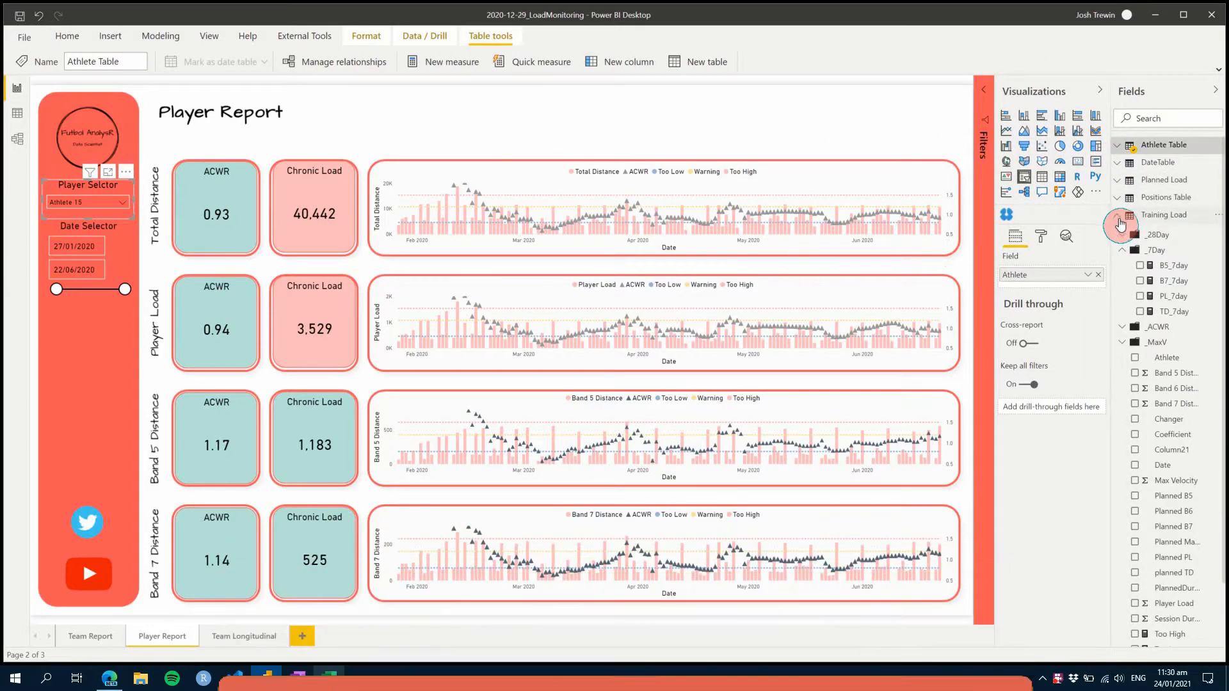
left_click(748, 127)
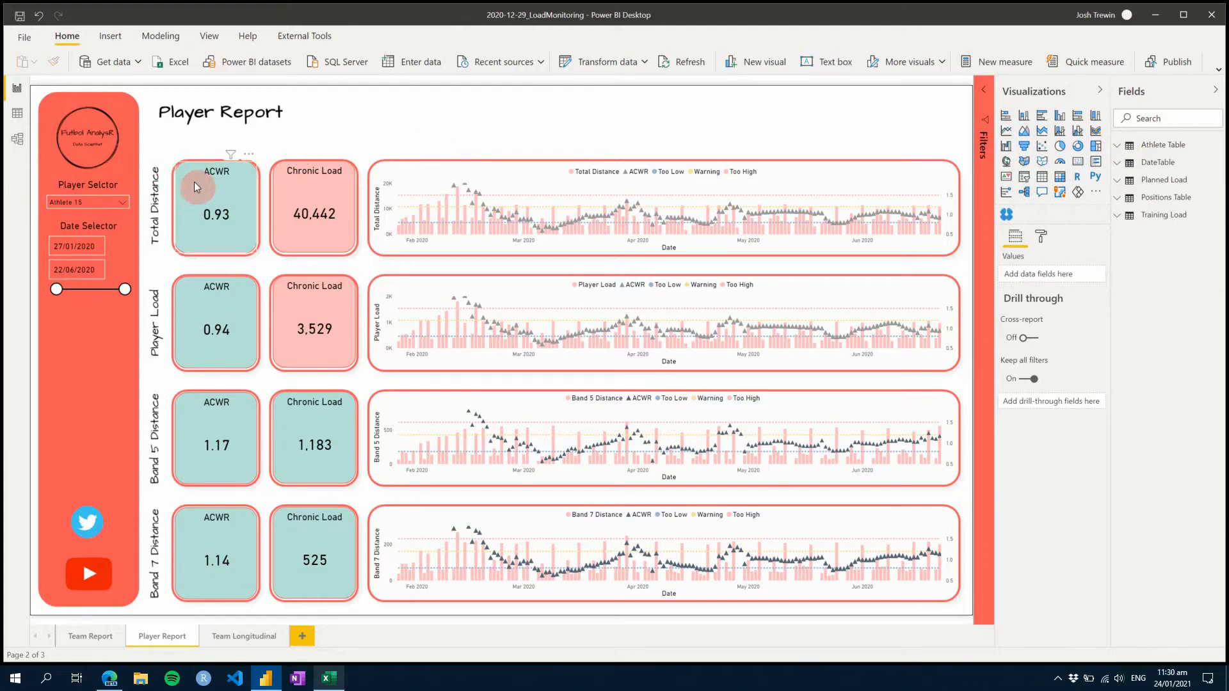
left_click(119, 212)
left_click(78, 218)
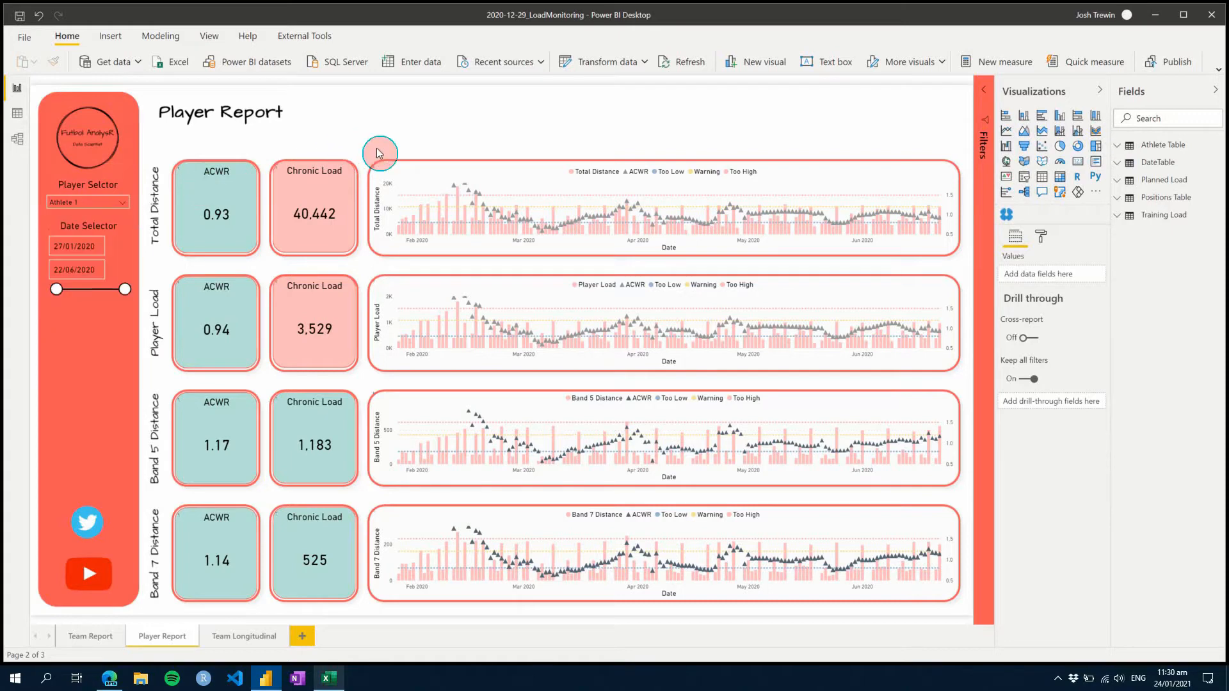
Step: Examine the Athlete Table's data and its relationships in the model, then return to the Player Report page
left_click(18, 116)
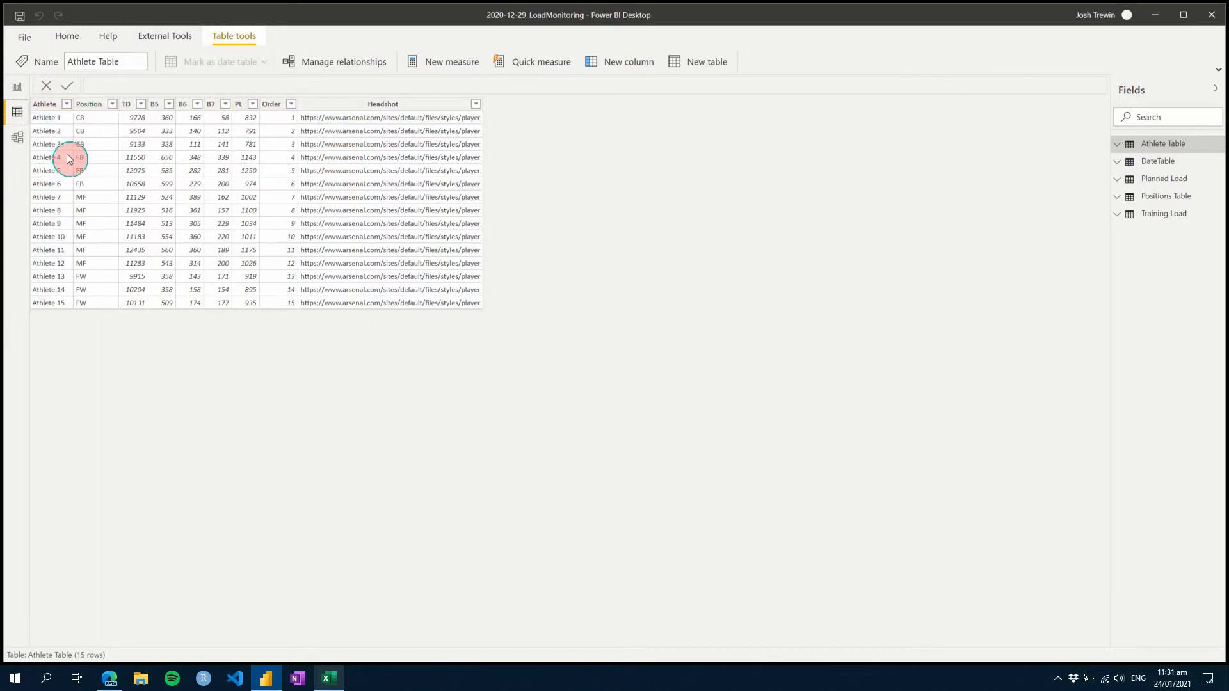
left_click(26, 142)
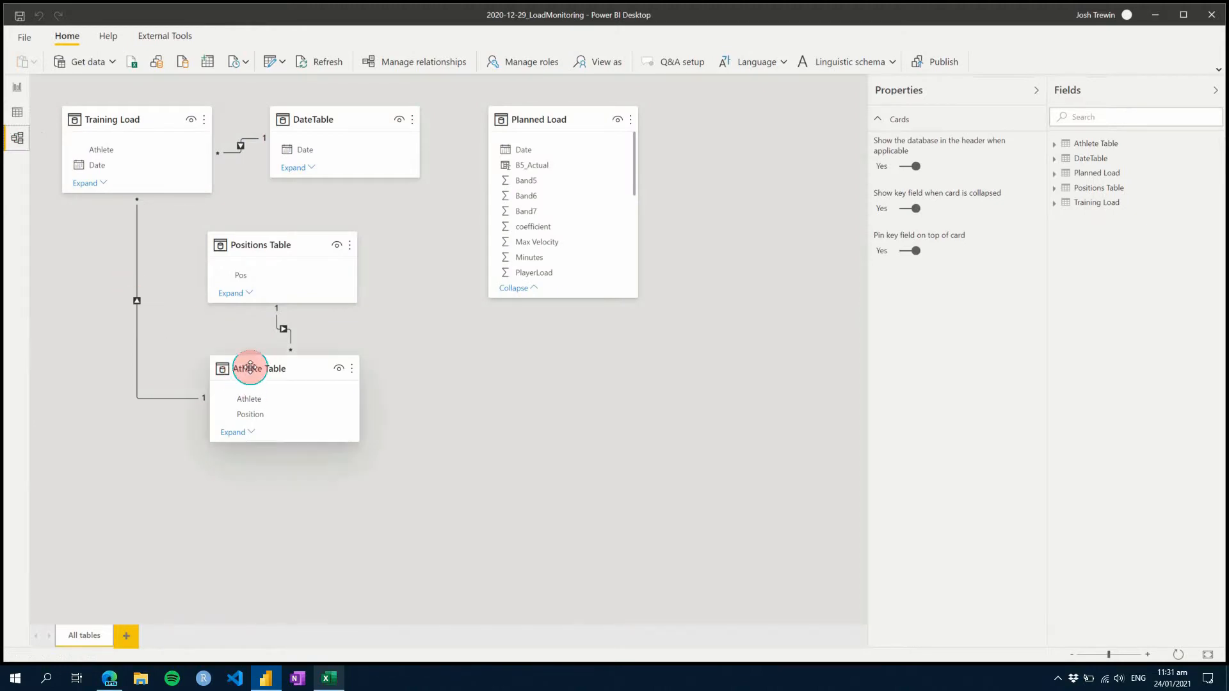
left_click(249, 402)
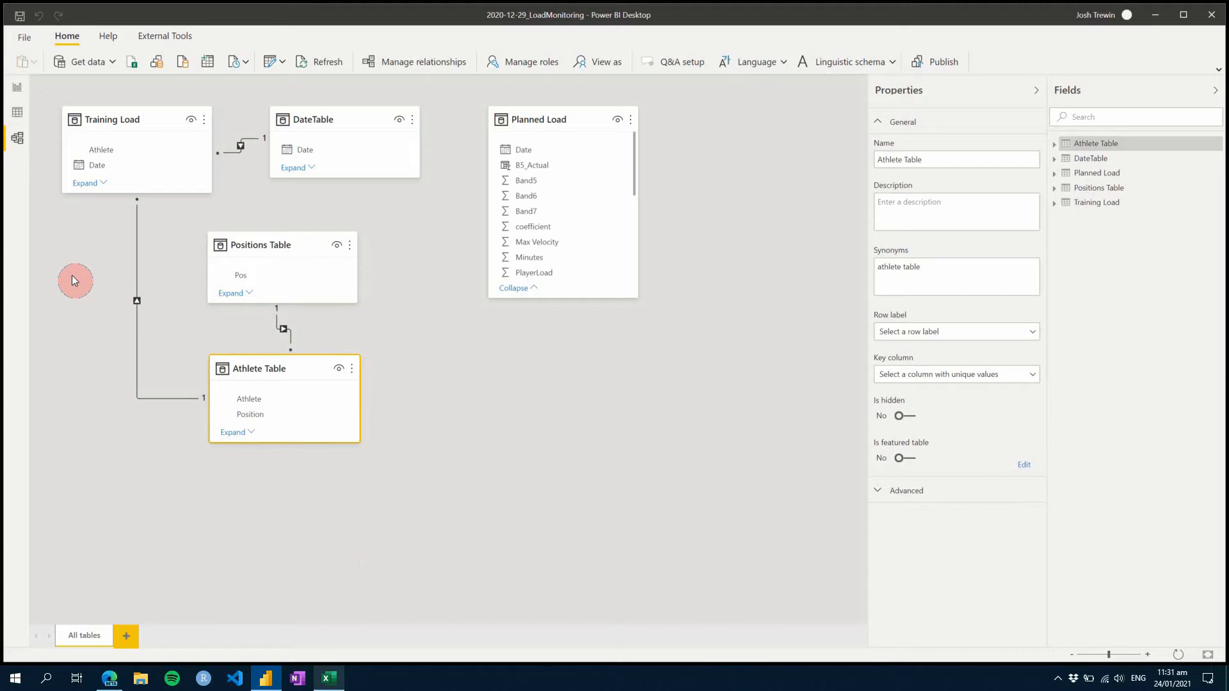
left_click(17, 88)
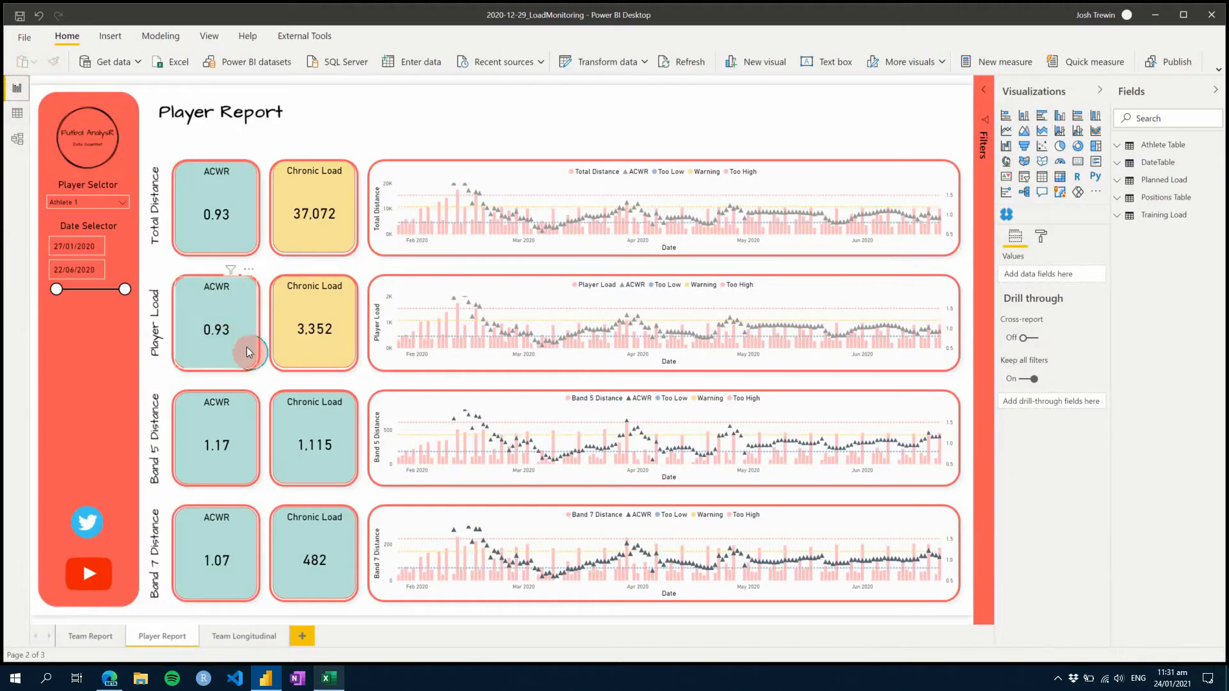
Step: Switch to Excel and examine the columns of the AthleteTable.csv source sheet, from Athlete to Order
left_click(328, 678)
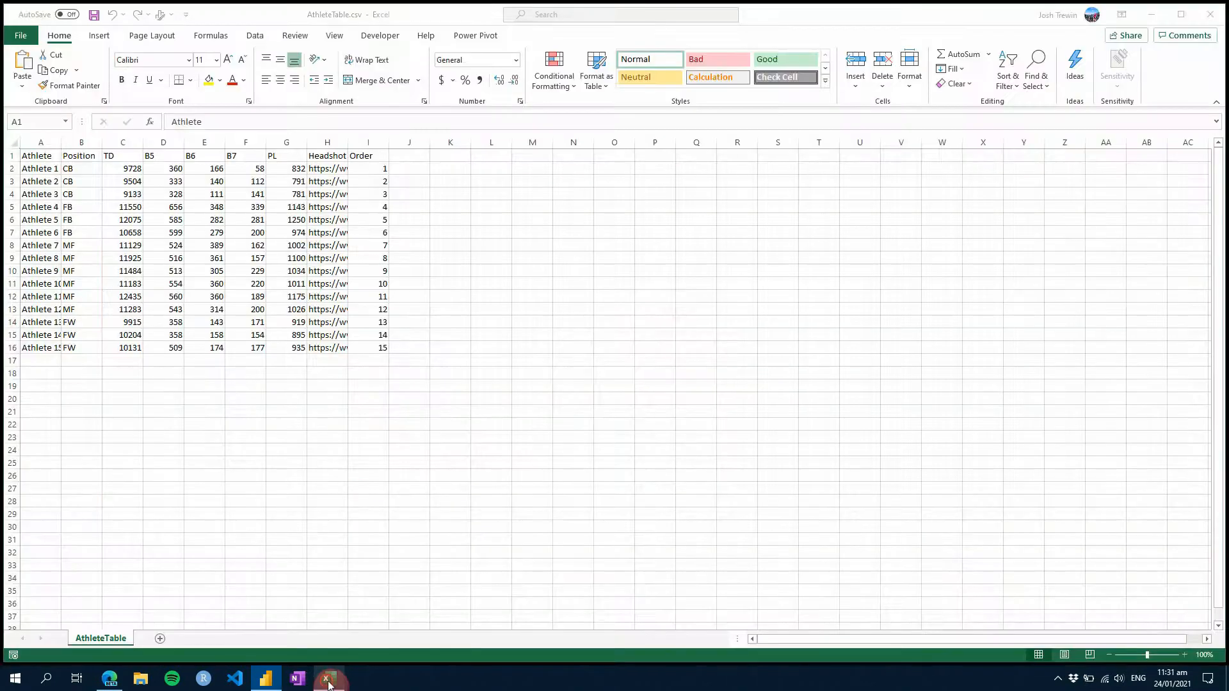
left_click(191, 372)
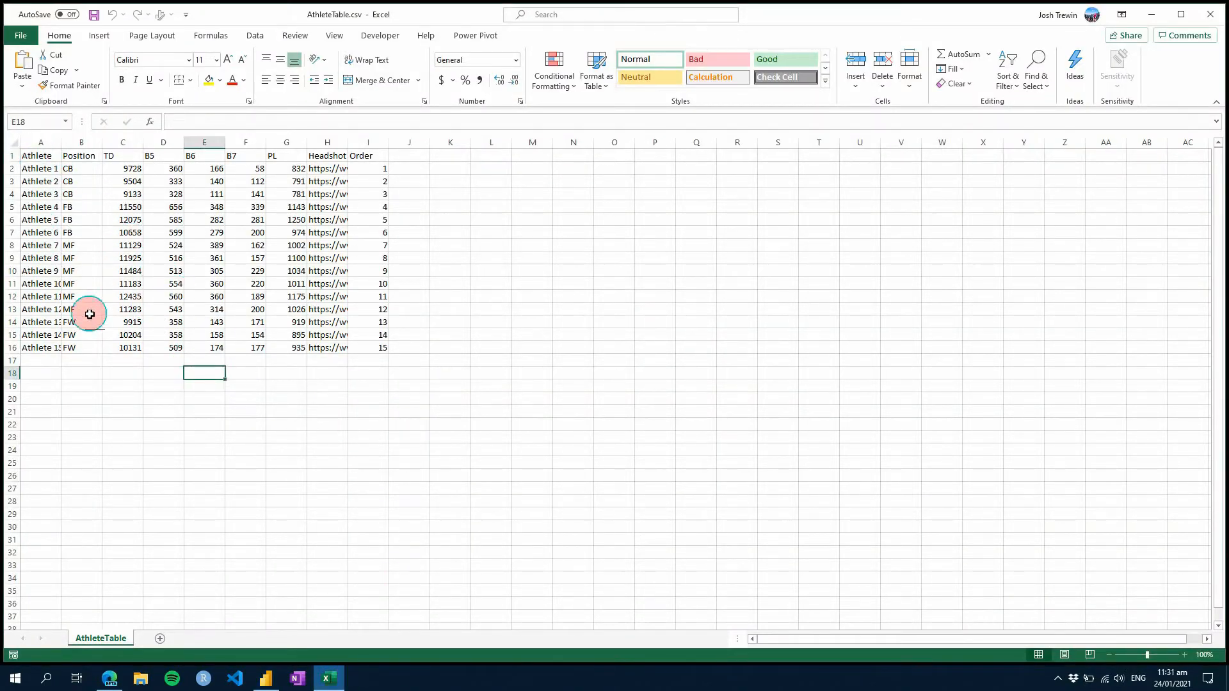
left_click(38, 154)
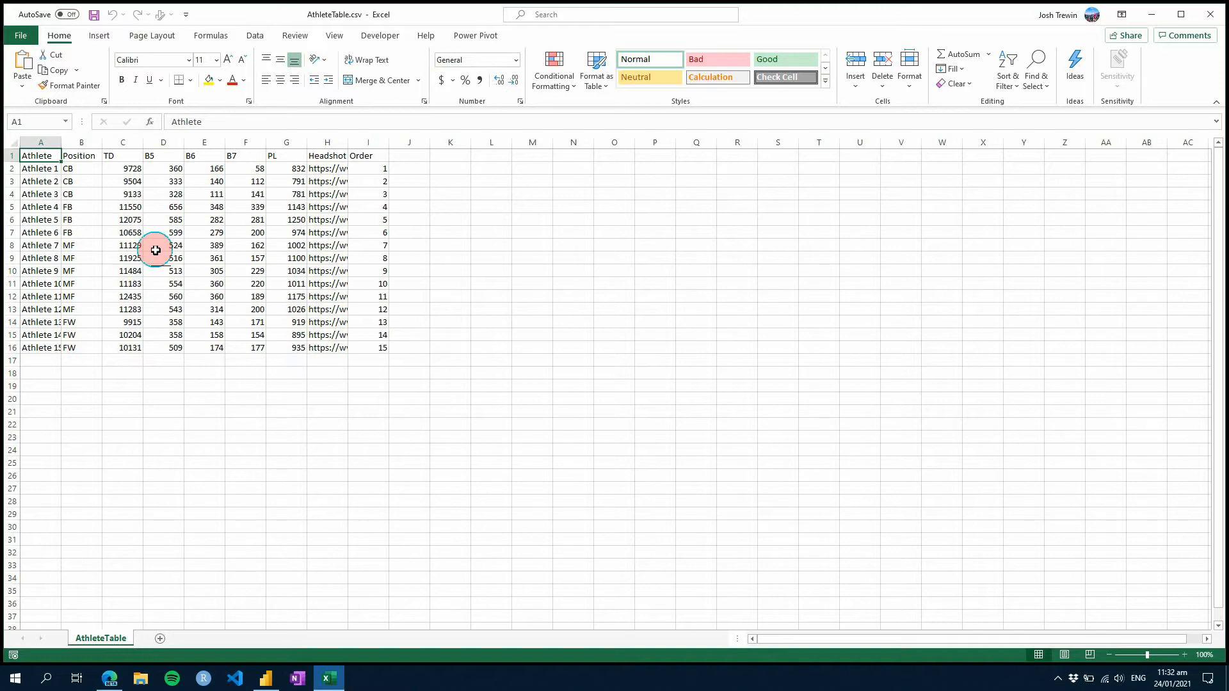
left_click(407, 160)
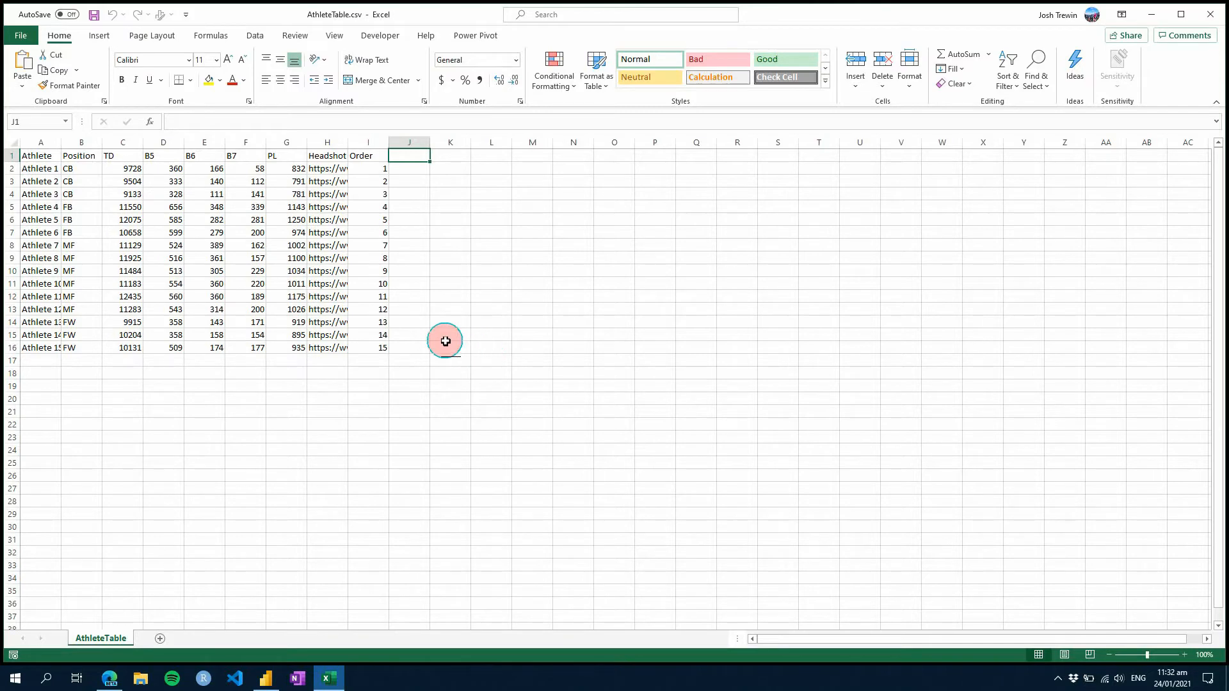
Step: Clear the headshot link for Athlete 15 in cell H16
left_click(336, 347)
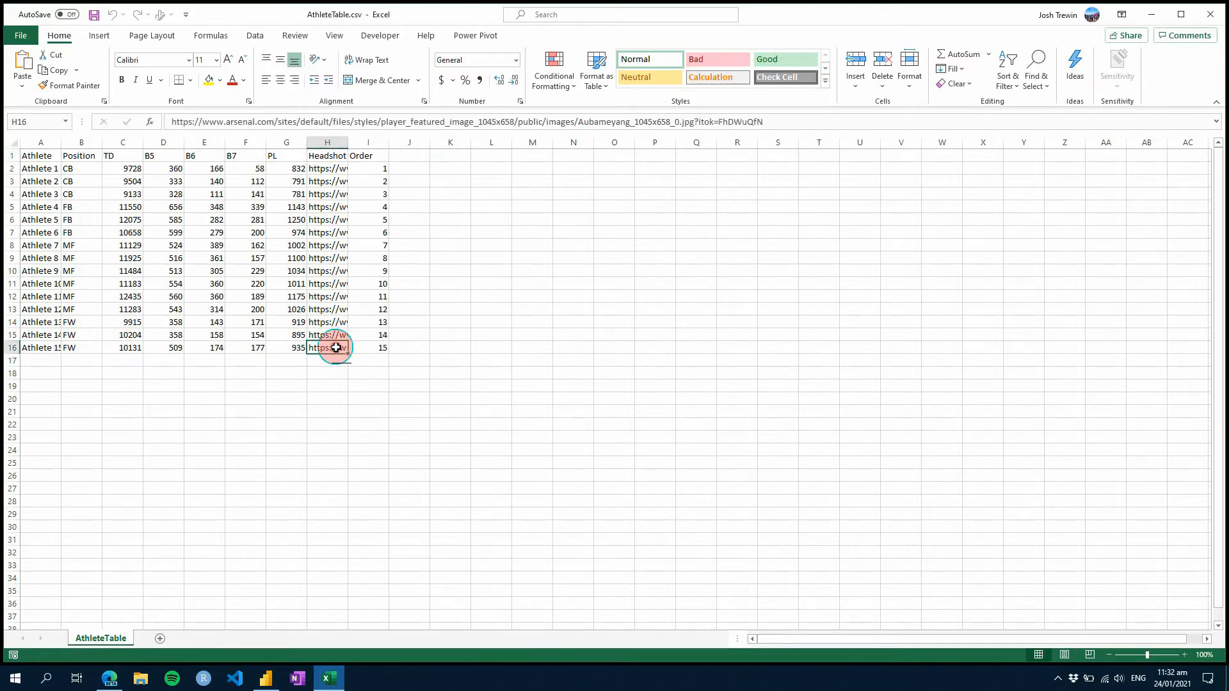
key("Delete")
left_click(335, 390)
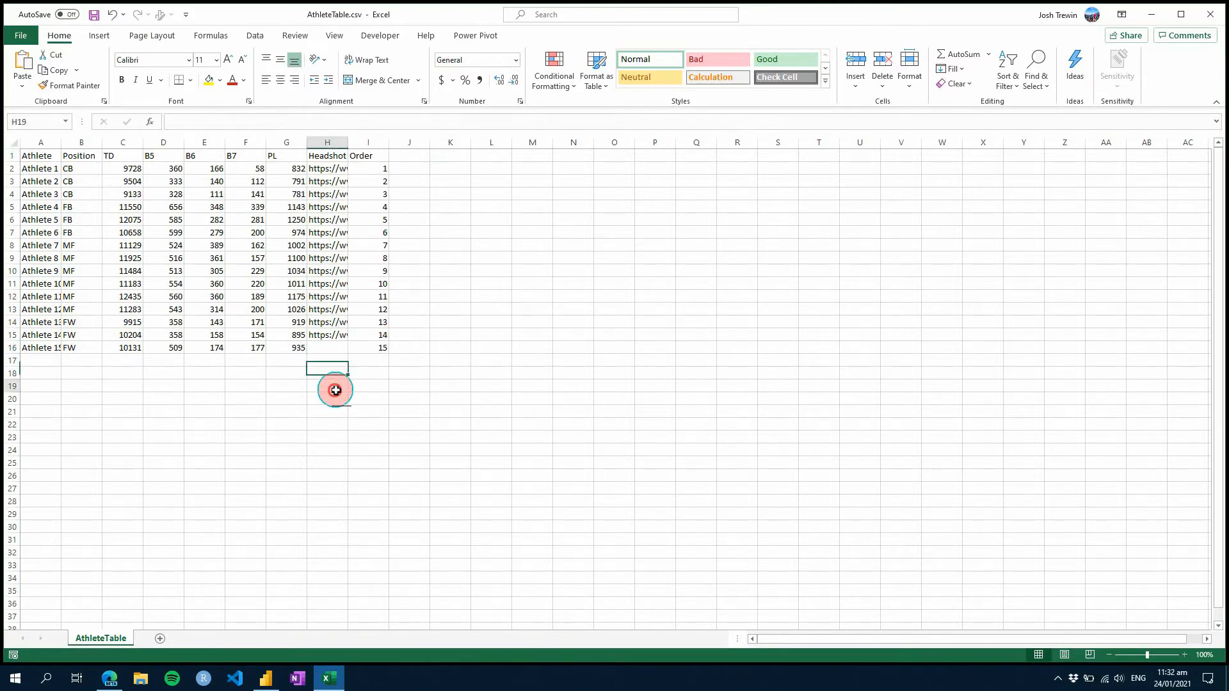
Step: Copy the image link of Aubameyang's photo from the Arsenal page in the browser and paste it into cell H16 in Excel
left_click(334, 350)
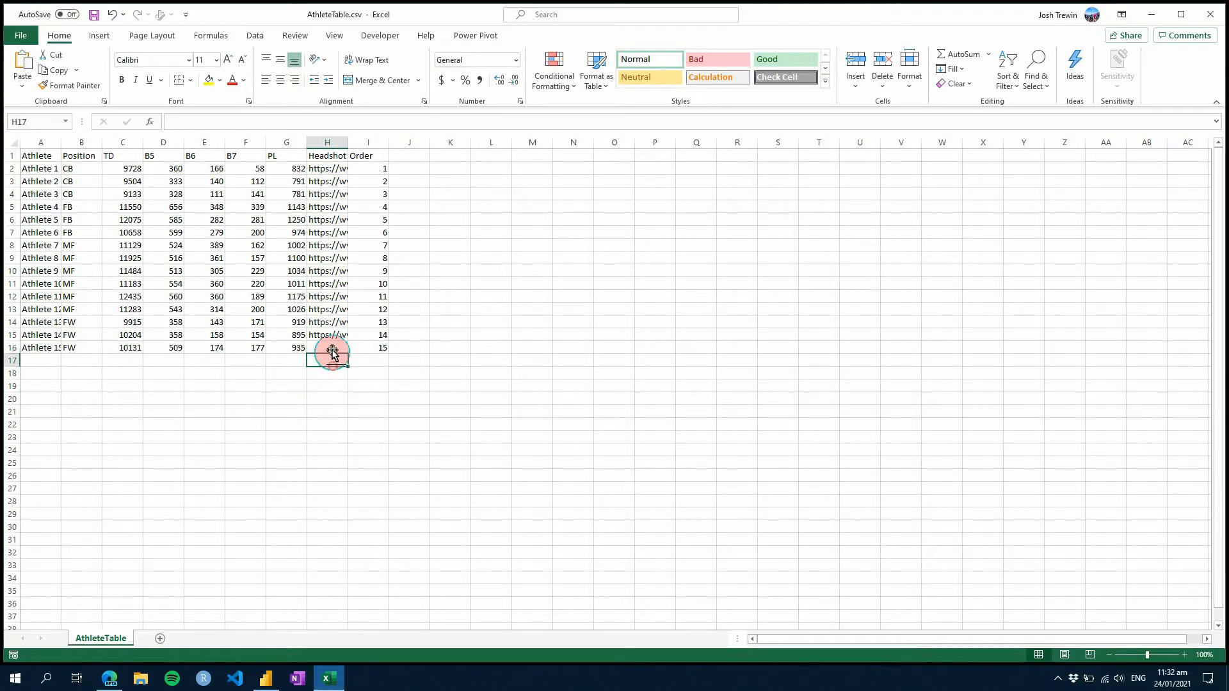
left_click(112, 677)
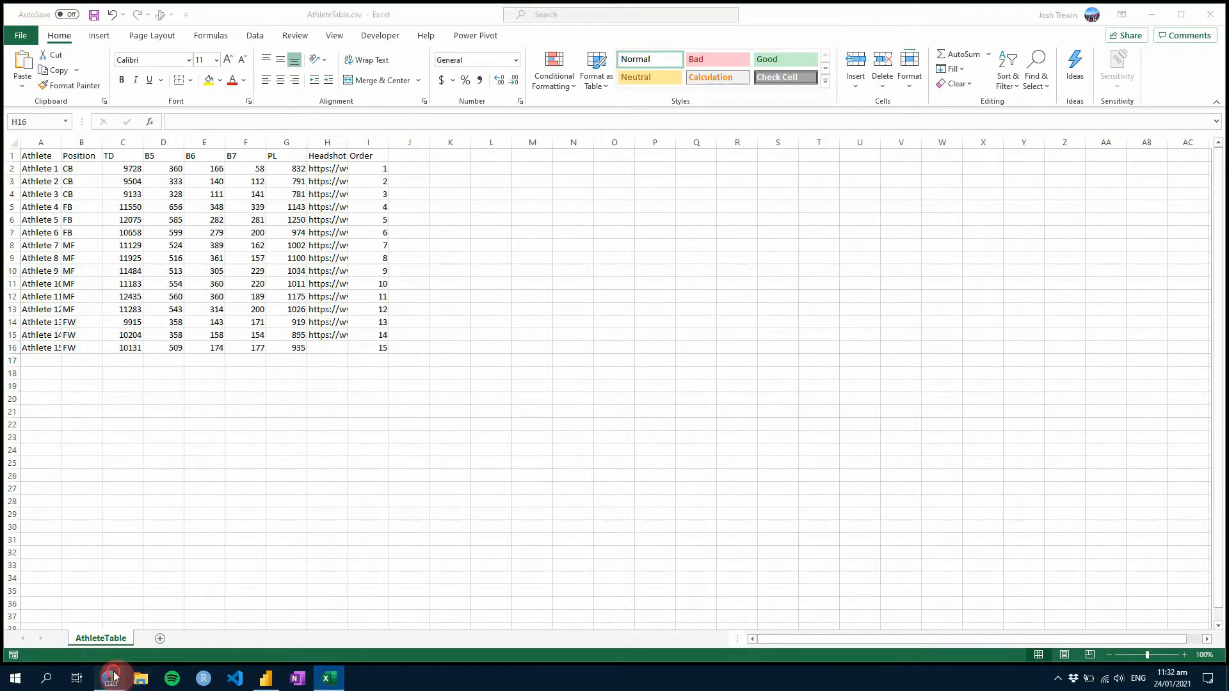
left_click(52, 19)
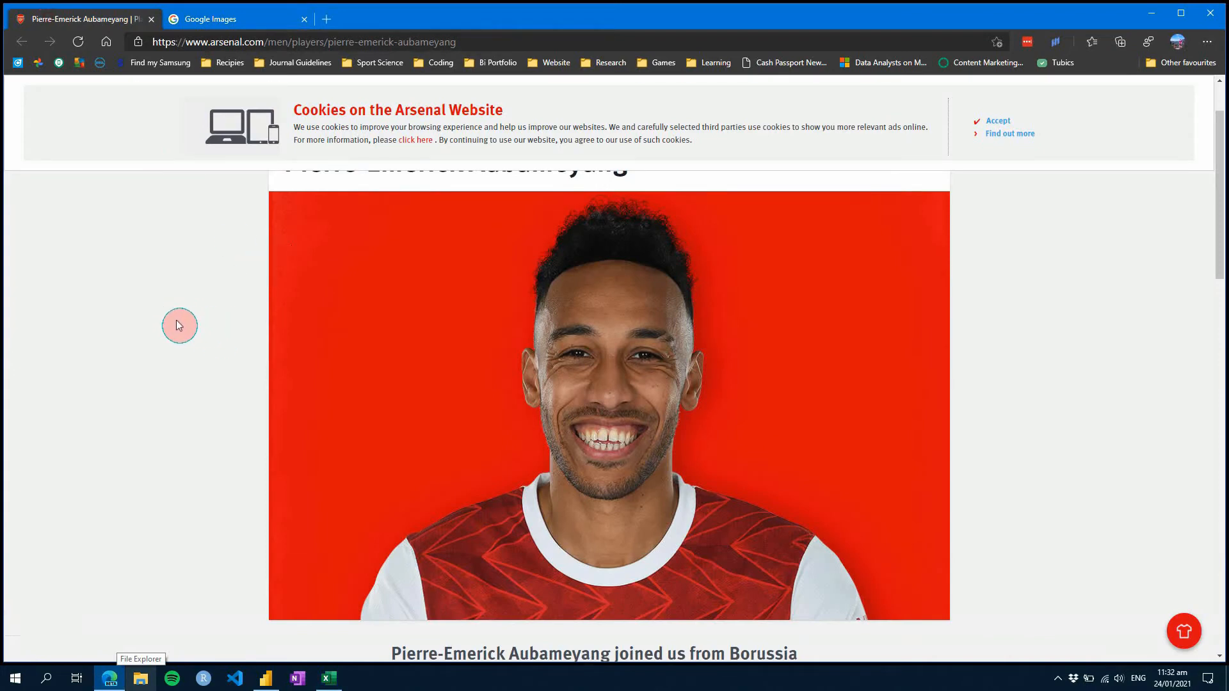
right_click(627, 398)
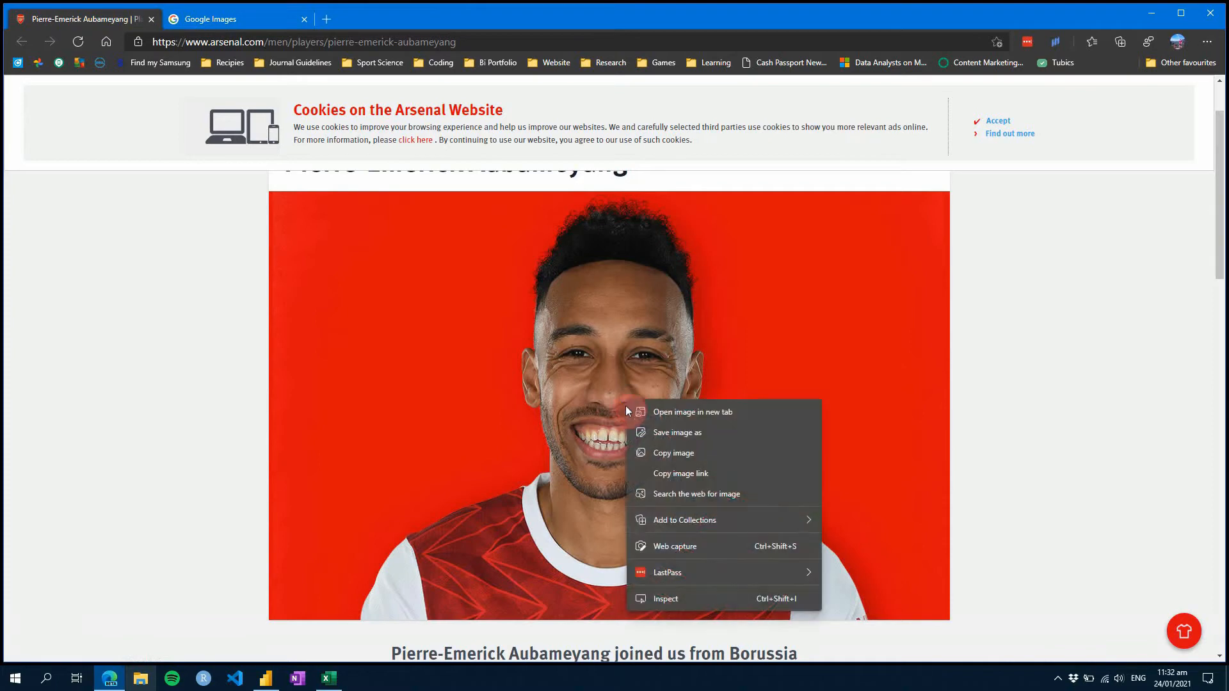
left_click(663, 477)
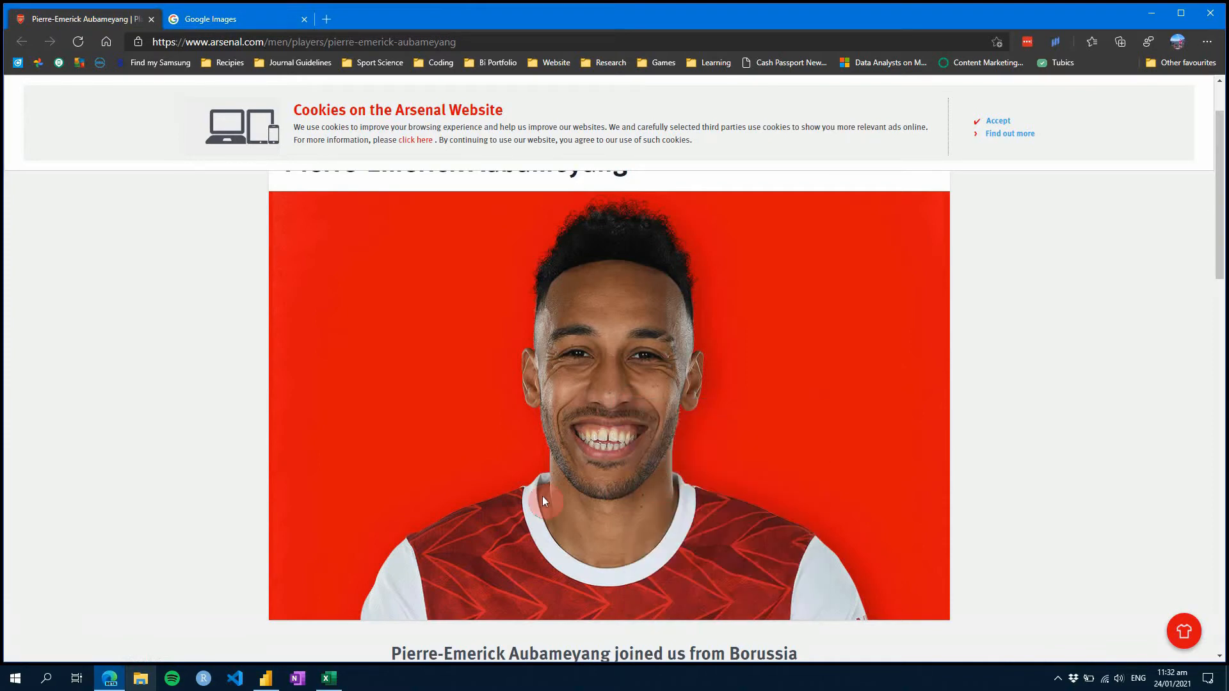
left_click(351, 683)
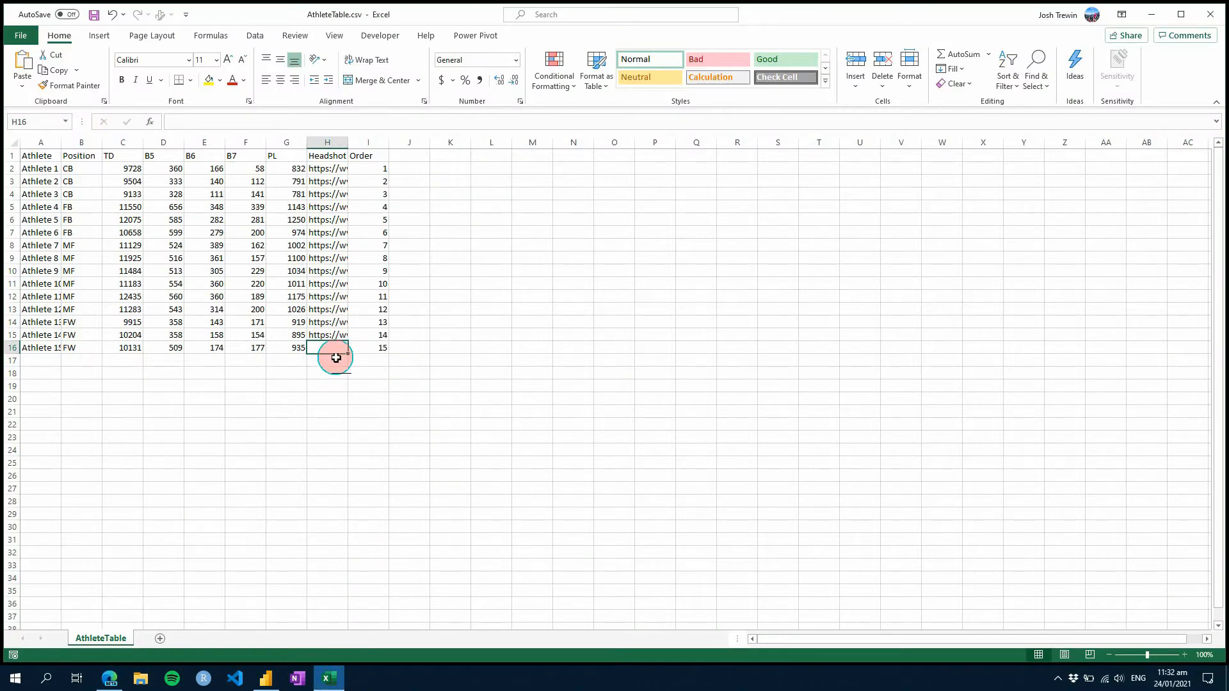
key("ctrl+v")
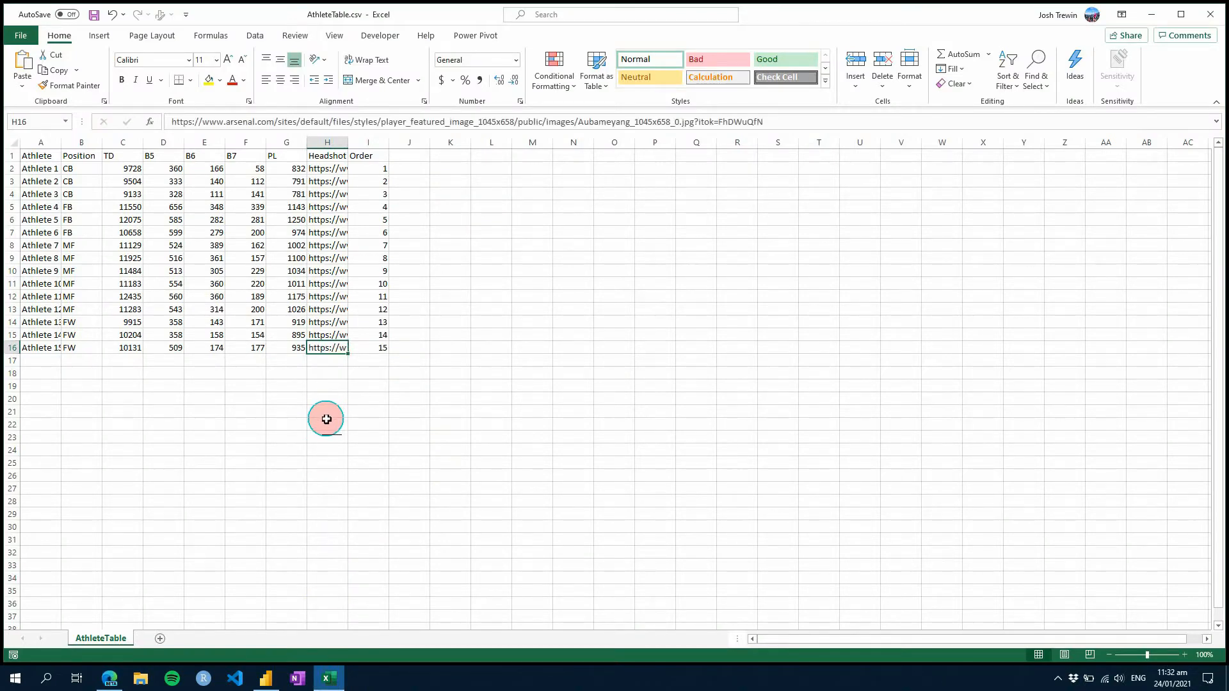
Step: Search Google Images in the browser for "aubameyang headshot" and copy the image link of the premierleague.com result
key("alt+Tab")
left_click(202, 20)
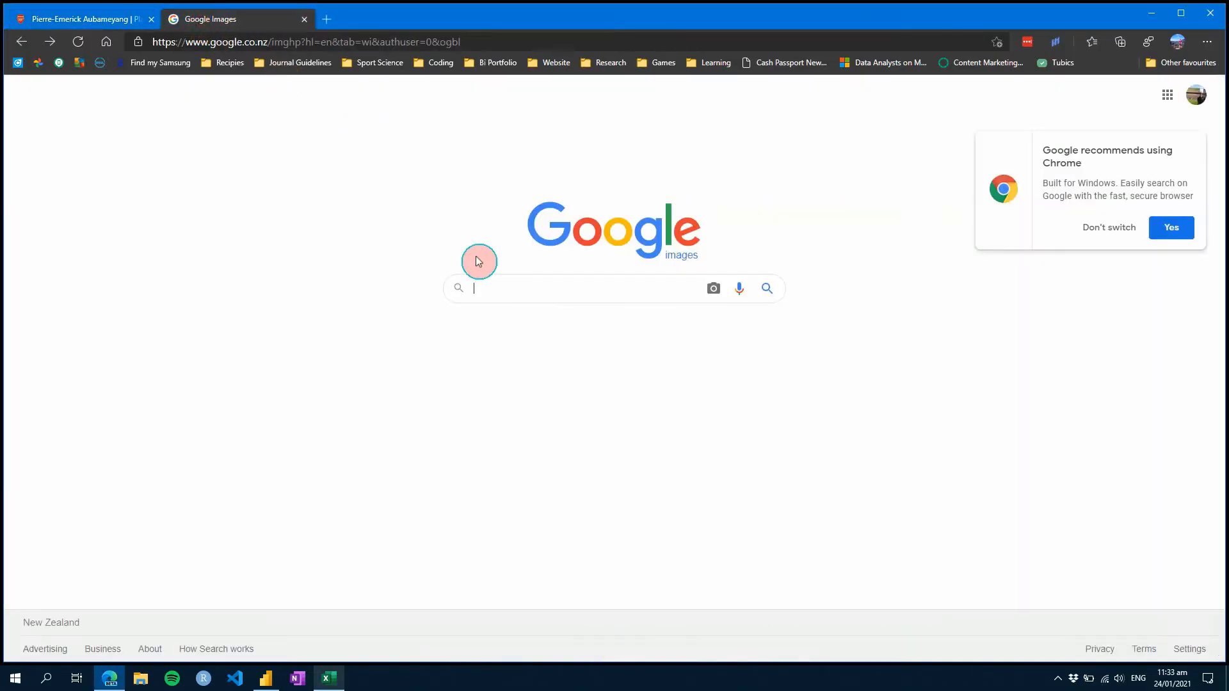
type("aub")
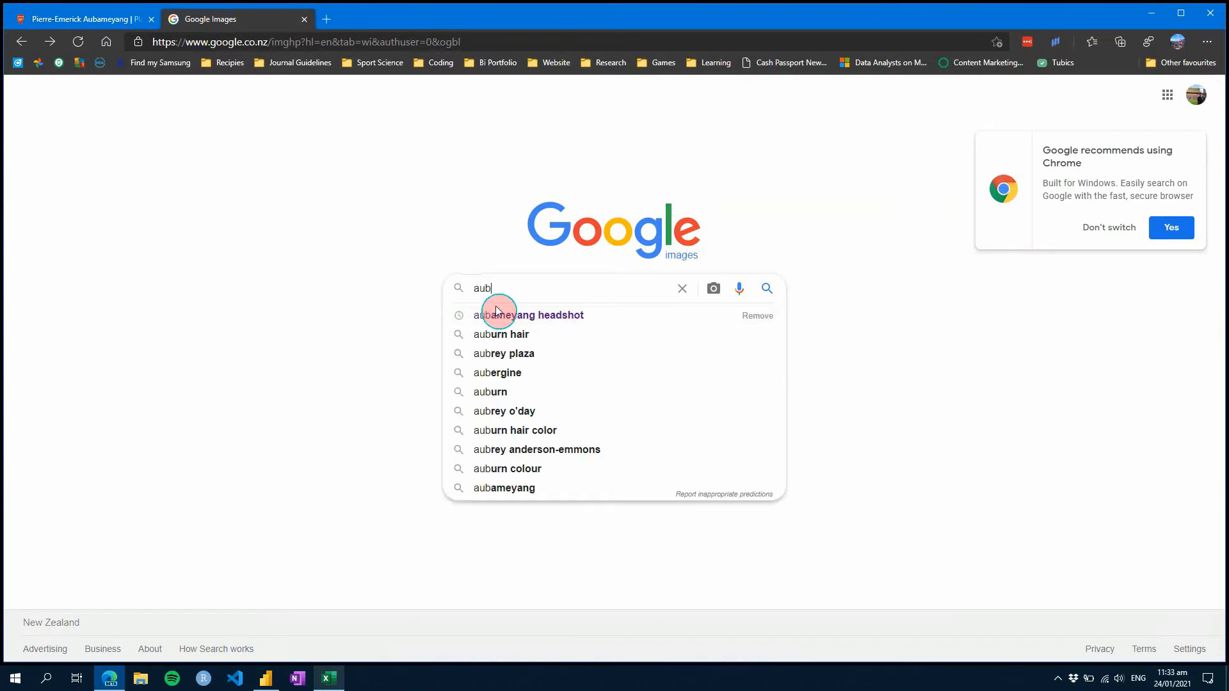
left_click(498, 312)
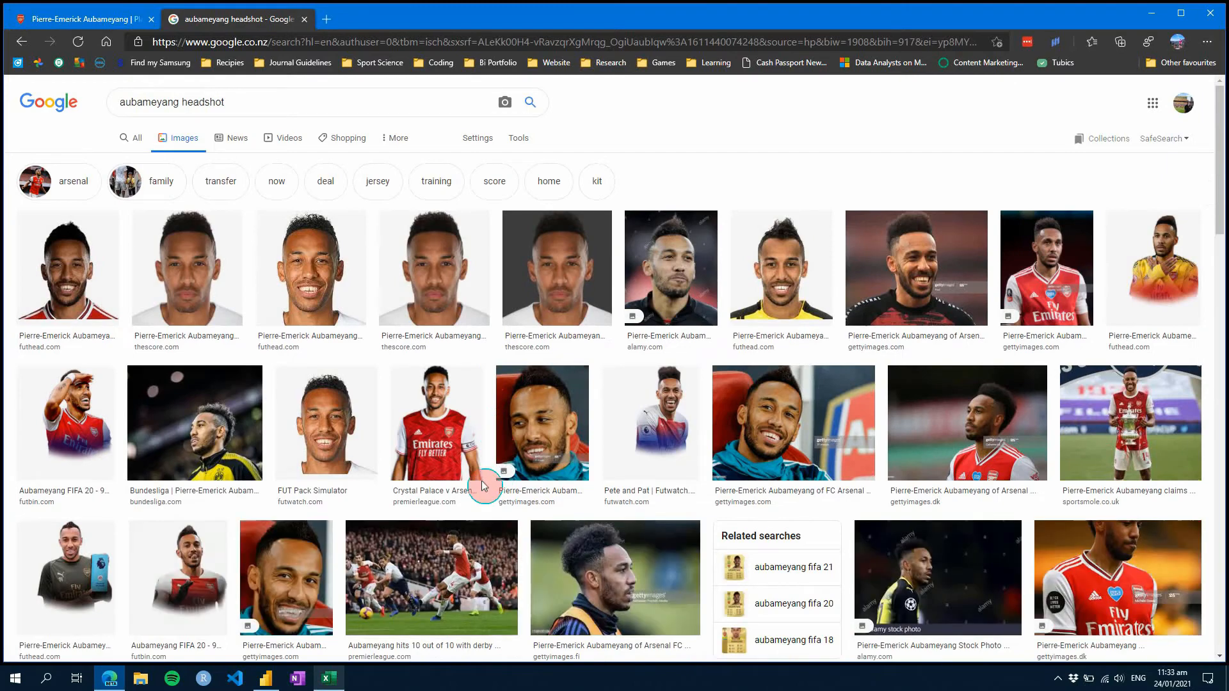
left_click(429, 423)
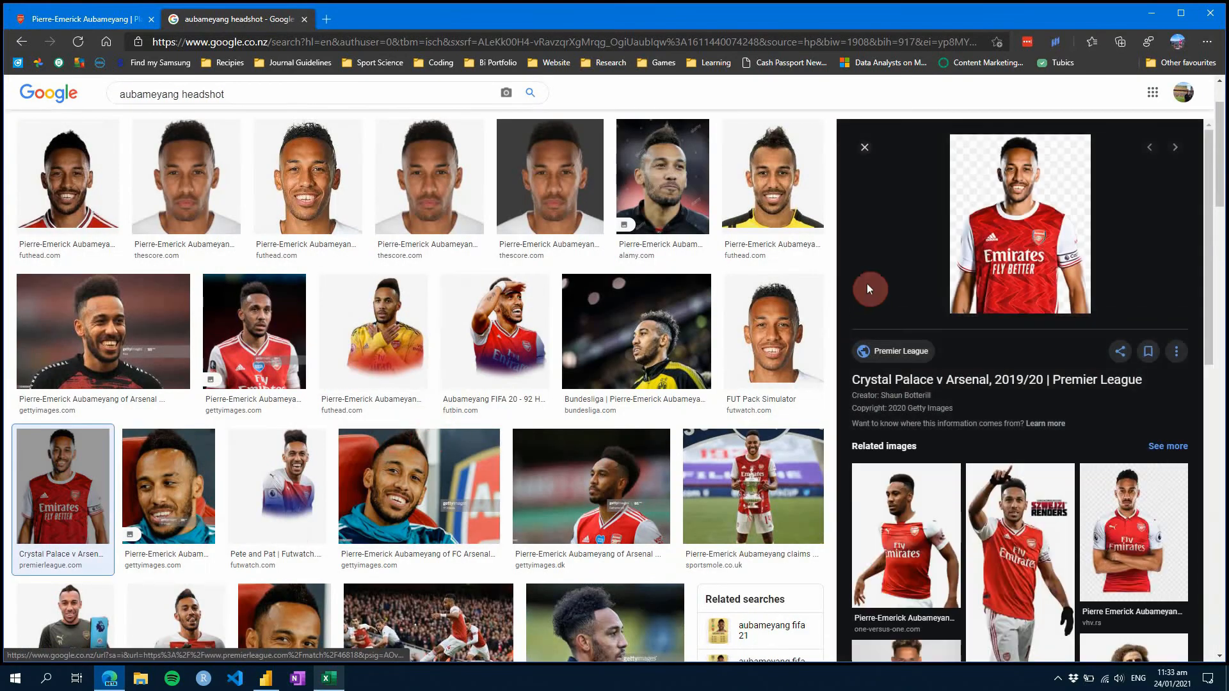
right_click(1012, 230)
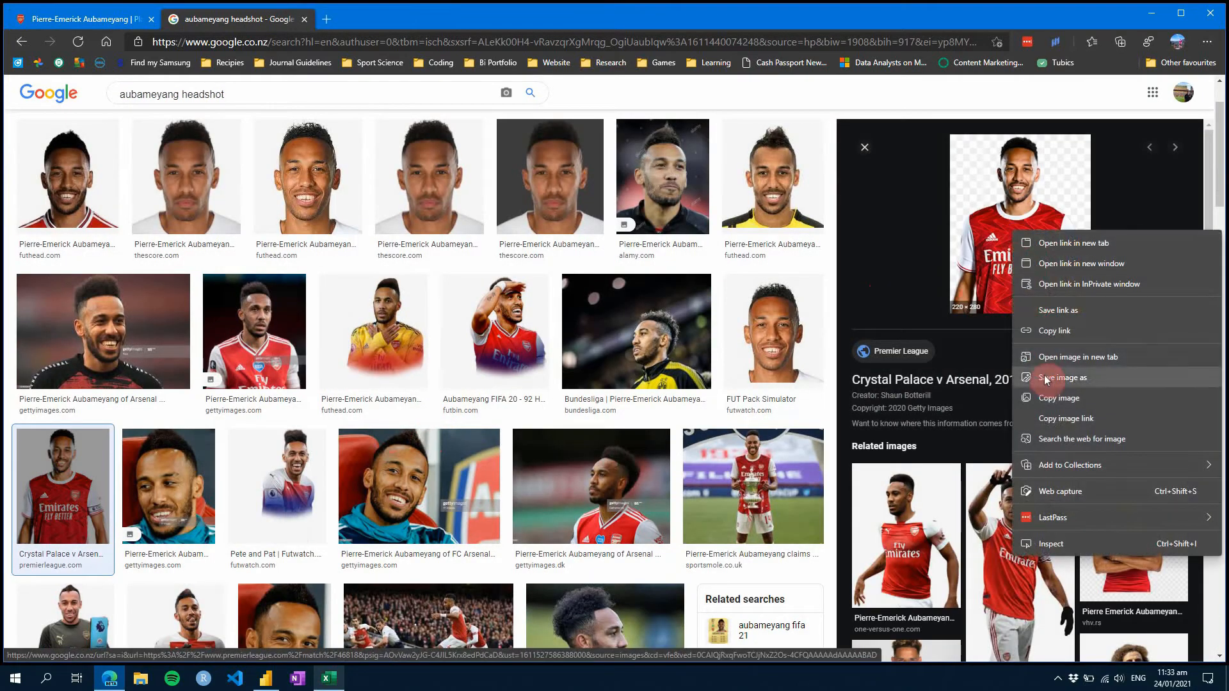
left_click(1042, 417)
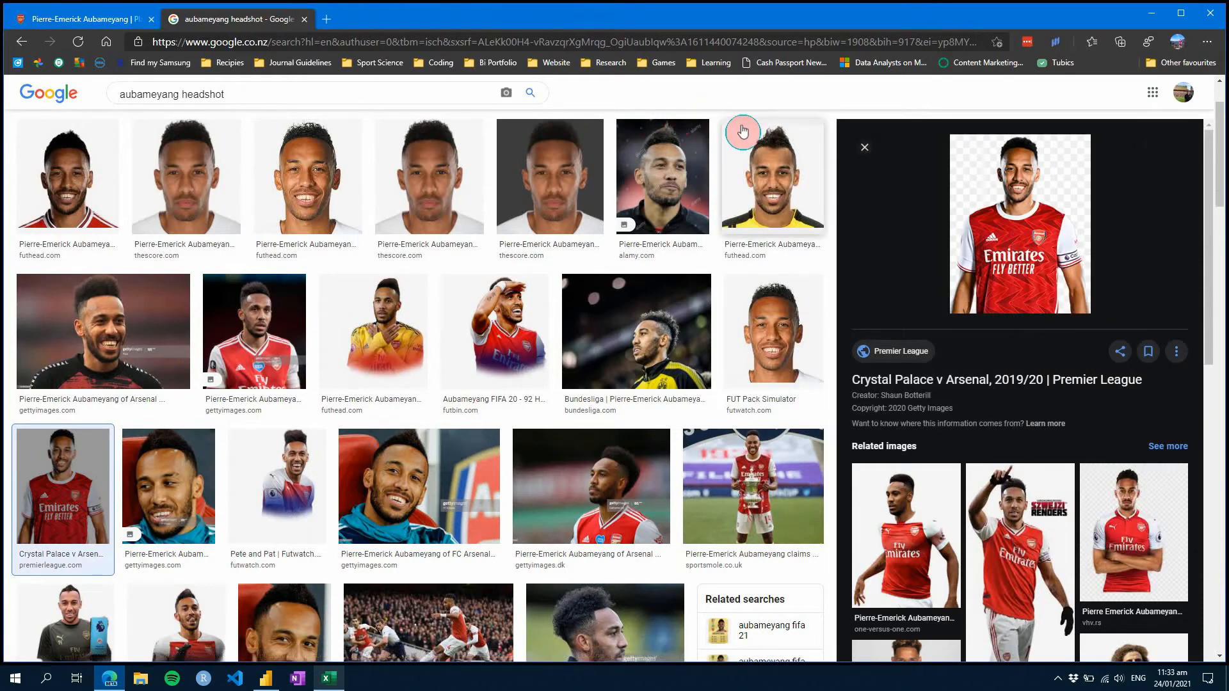
Step: Return to Excel, save AthleteTable.csv with the headshot links and minimize the workbook window
left_click(336, 682)
left_click(451, 412)
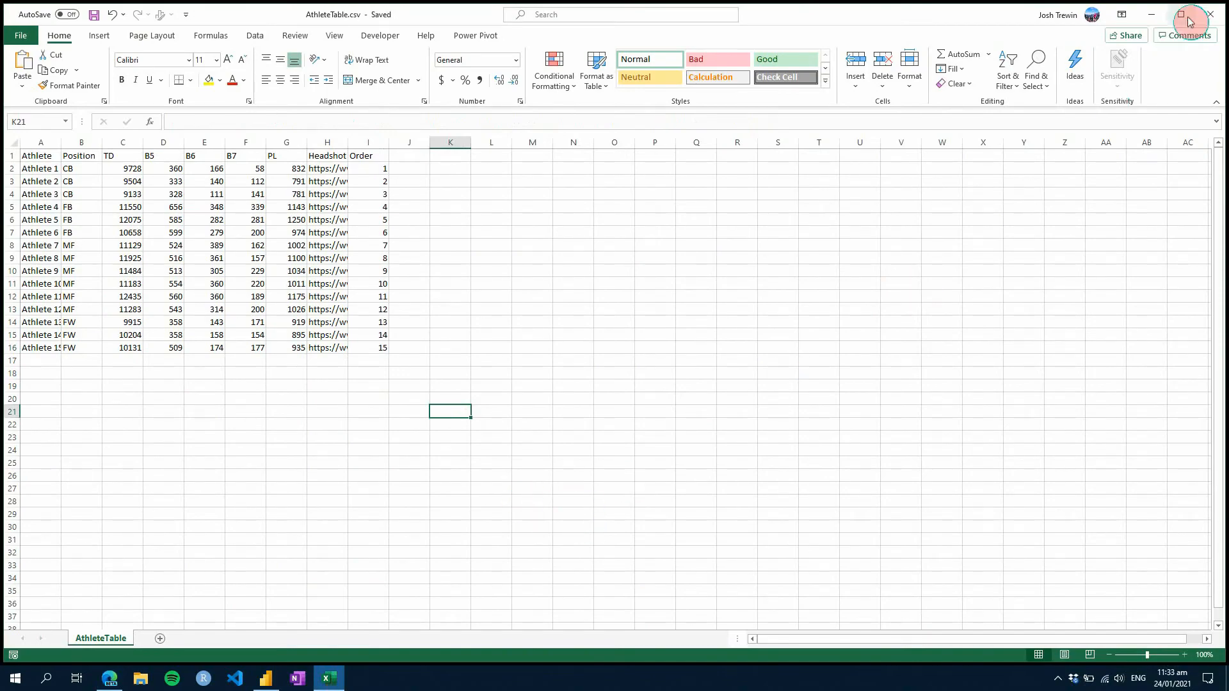
left_click(1151, 14)
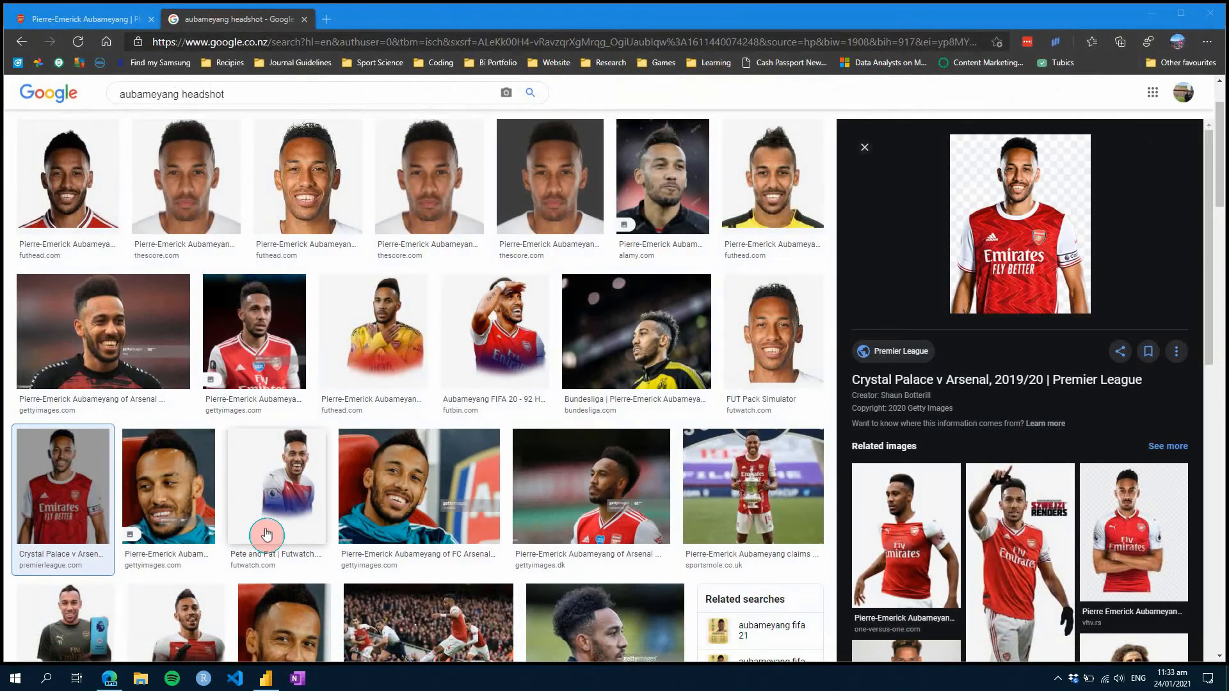
Step: Switch to Power BI Desktop and search the AppSource custom visuals for "Image"
left_click(265, 678)
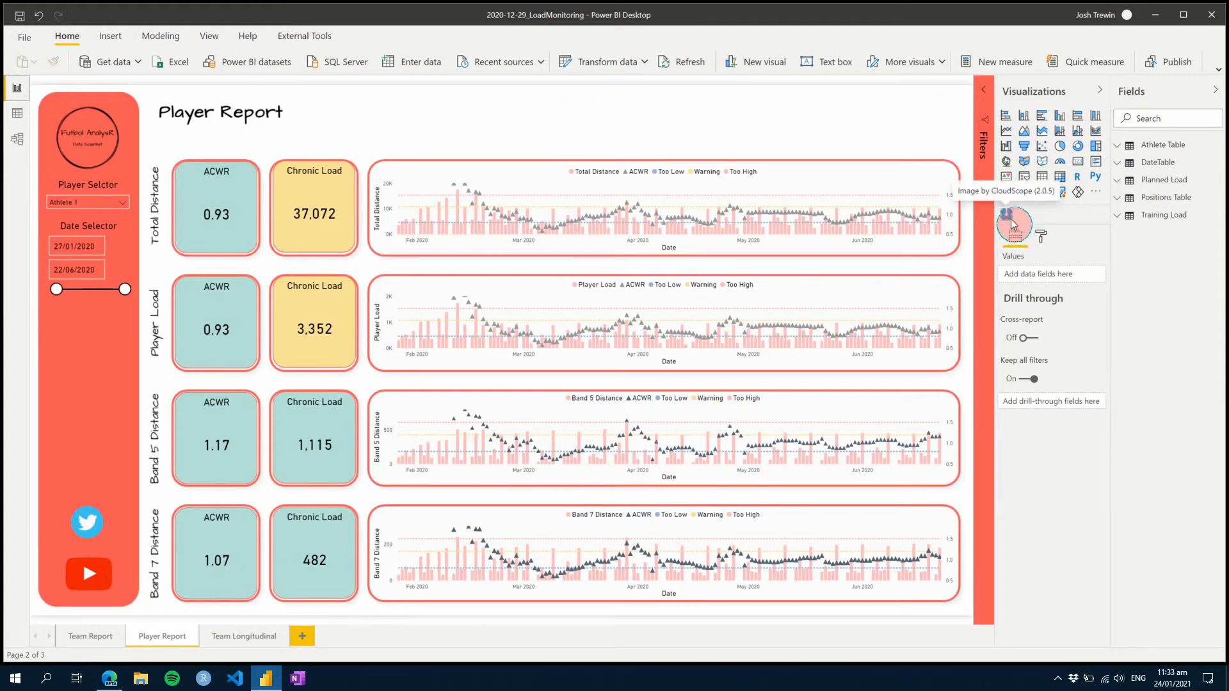
left_click(1093, 194)
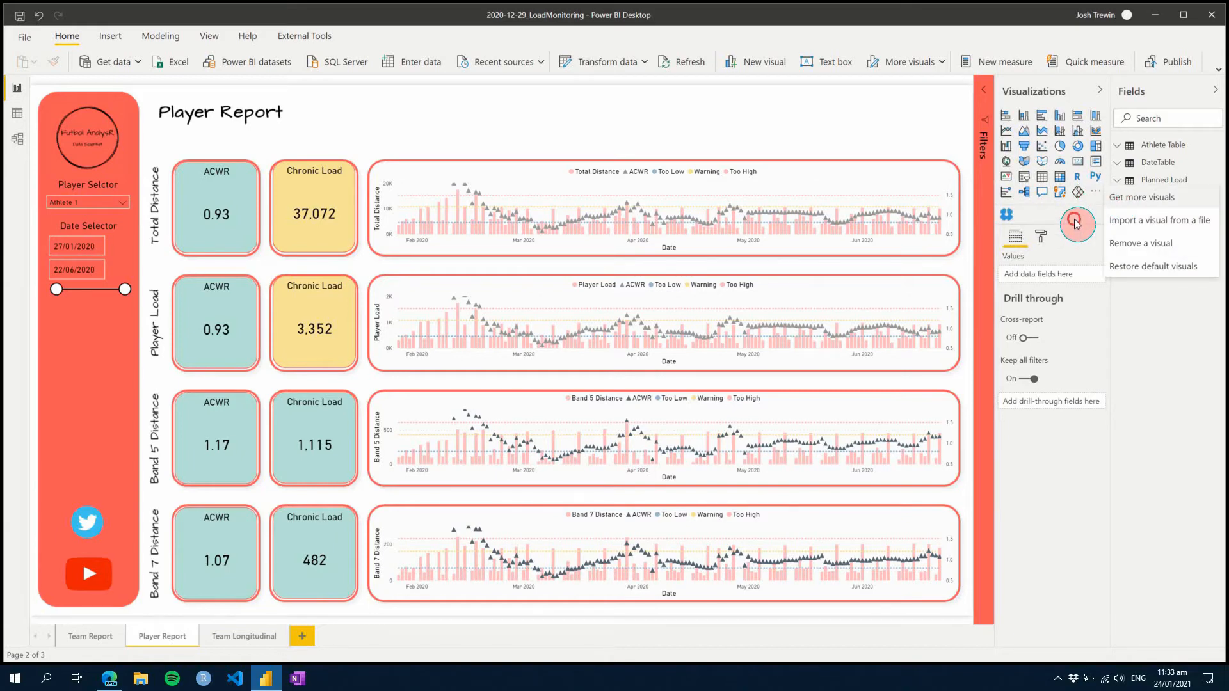
left_click(1022, 221)
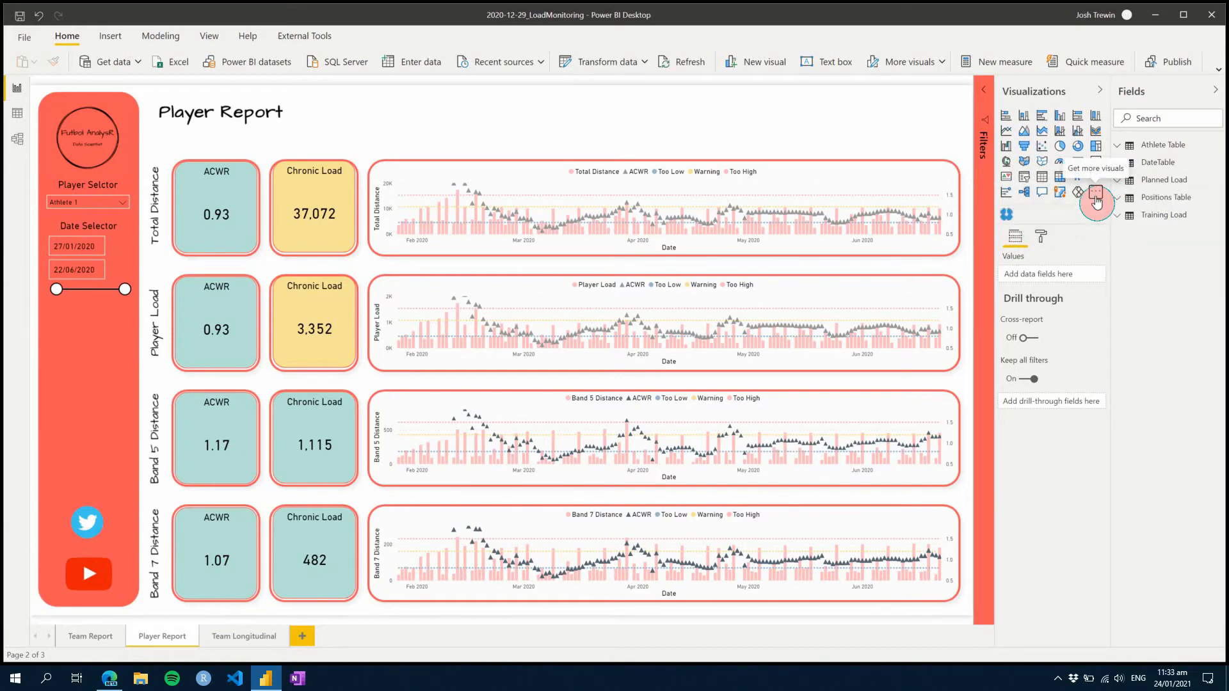
left_click(1095, 197)
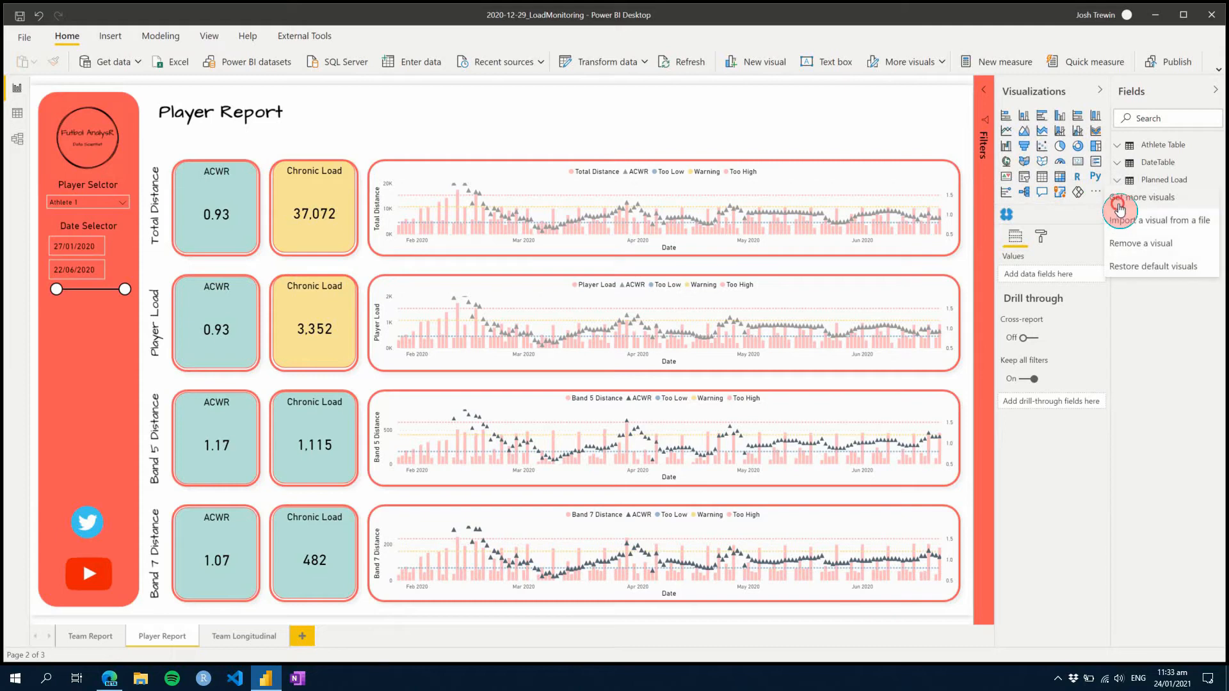
left_click(1117, 201)
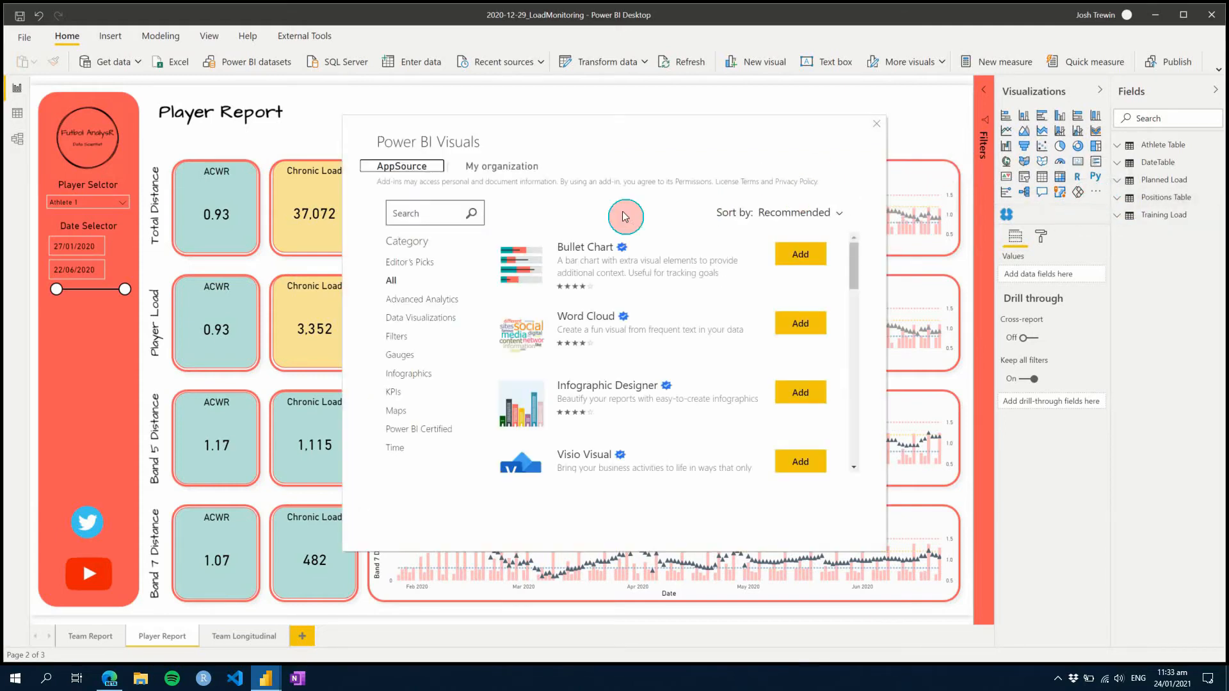
left_click(418, 218)
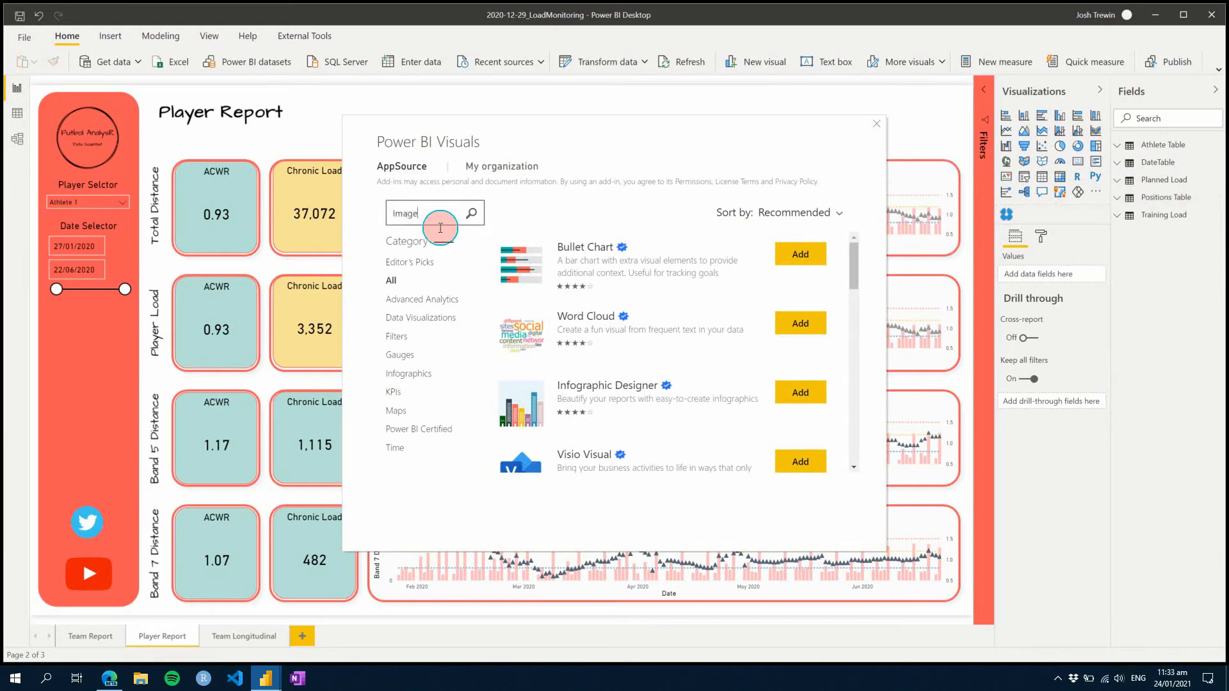
key("Return")
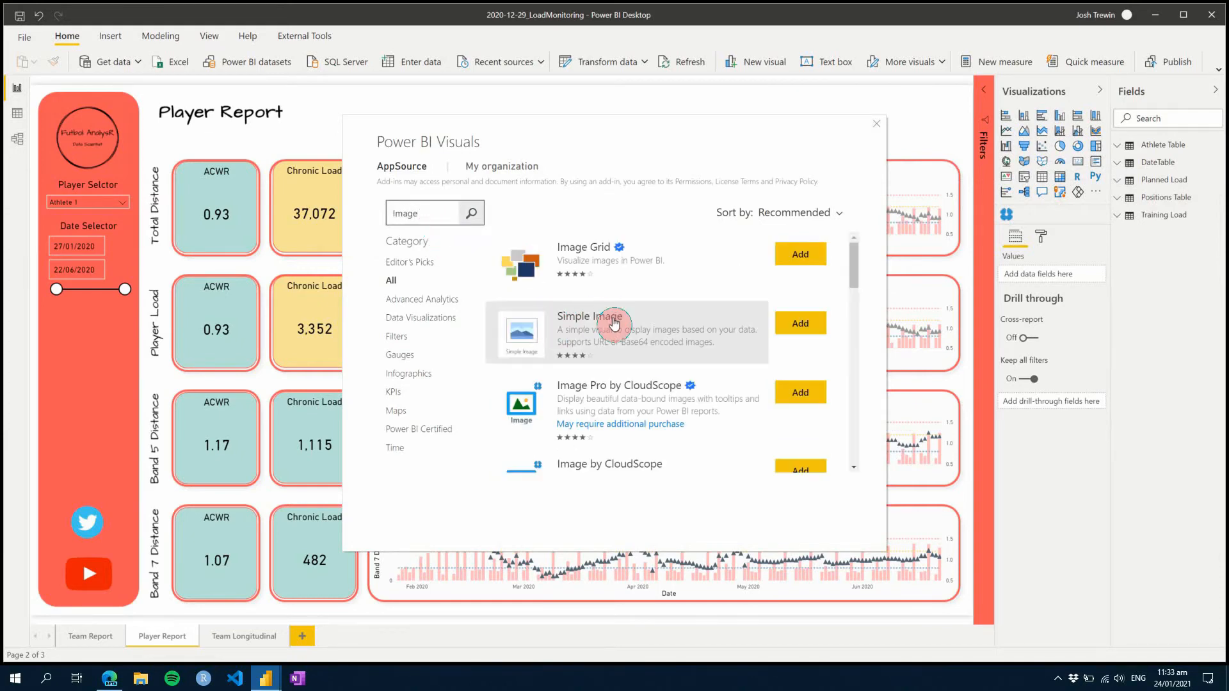
Step: Locate Image by CloudScope in the AppSource results, close the gallery and place that visual on the Player Report page
scroll(589, 323, "down", 1)
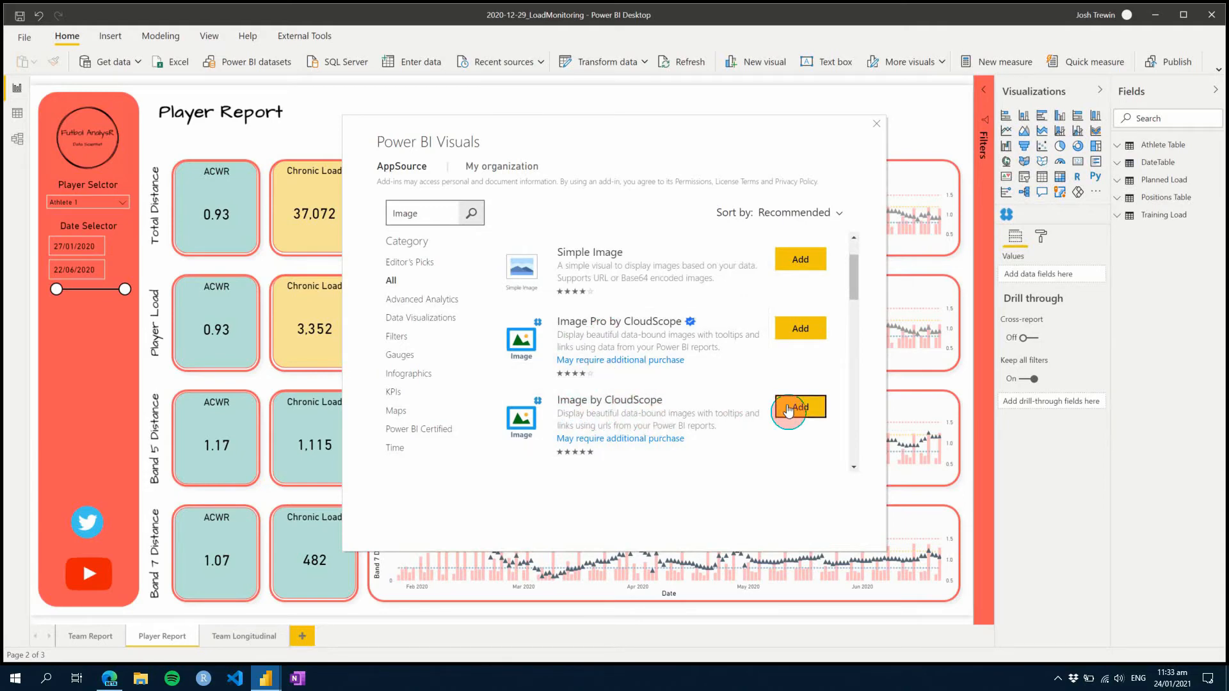
left_click(876, 132)
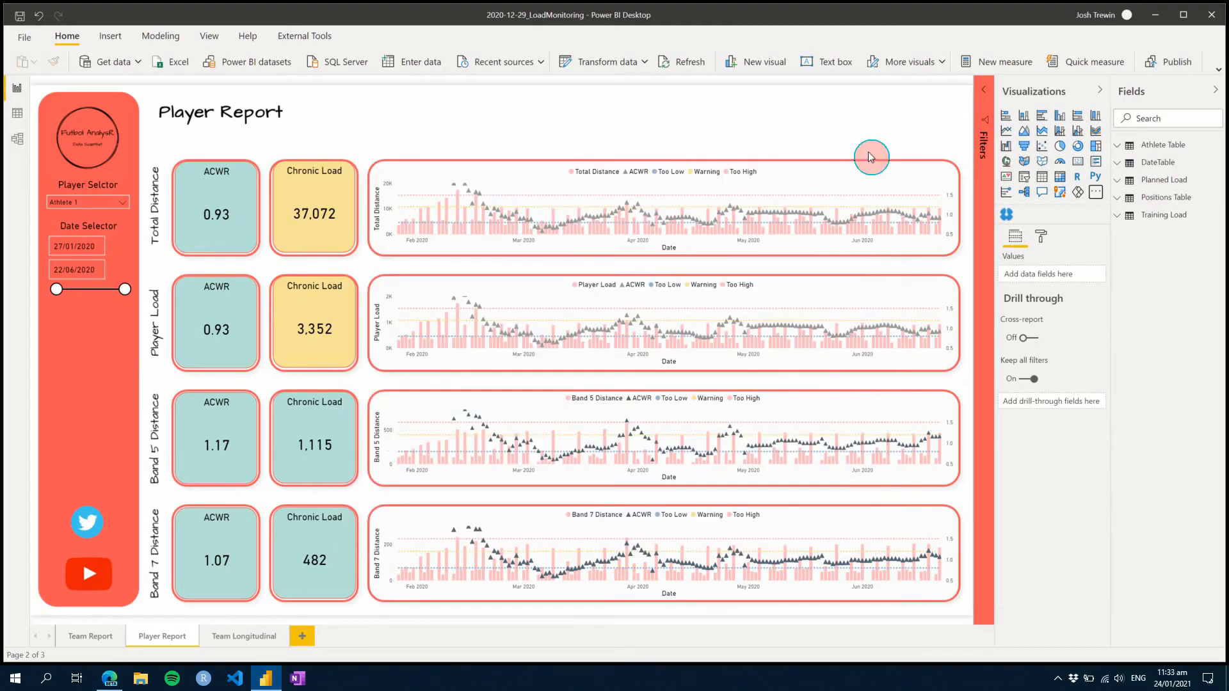
left_click(1008, 223)
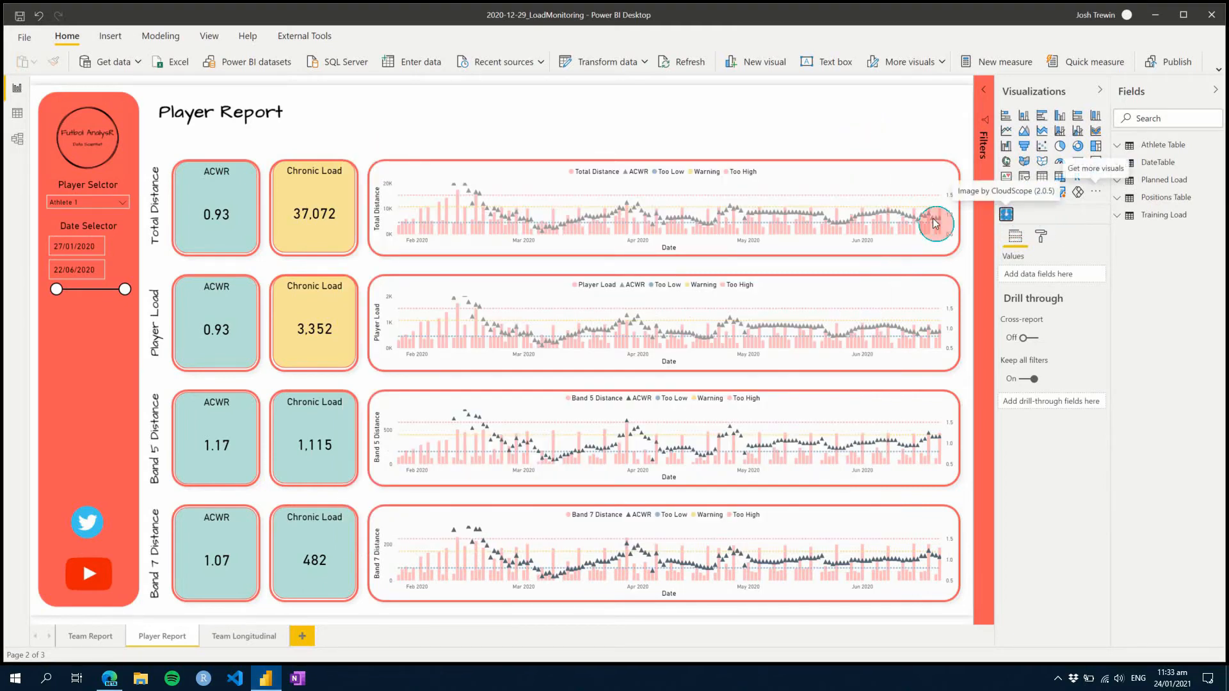
Step: Assign the Headshot field from the Athlete Table as the new visual's Image url
left_click(1117, 151)
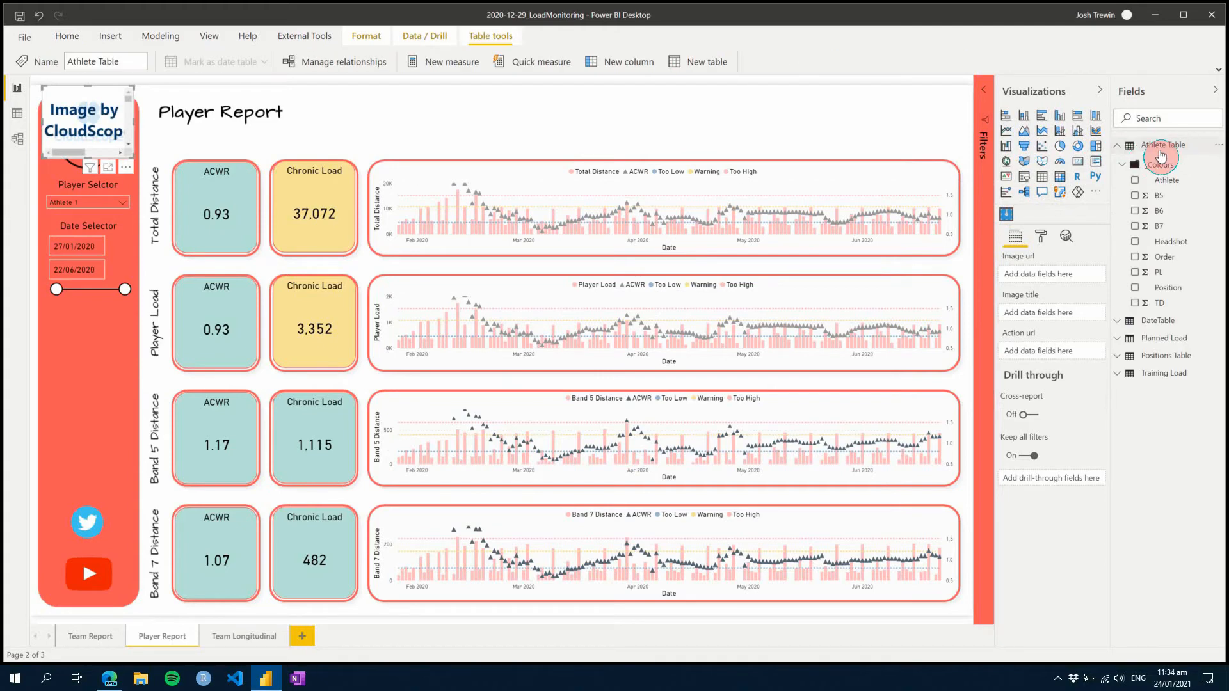
left_click(1149, 150)
left_click_drag(1164, 242, 1021, 286)
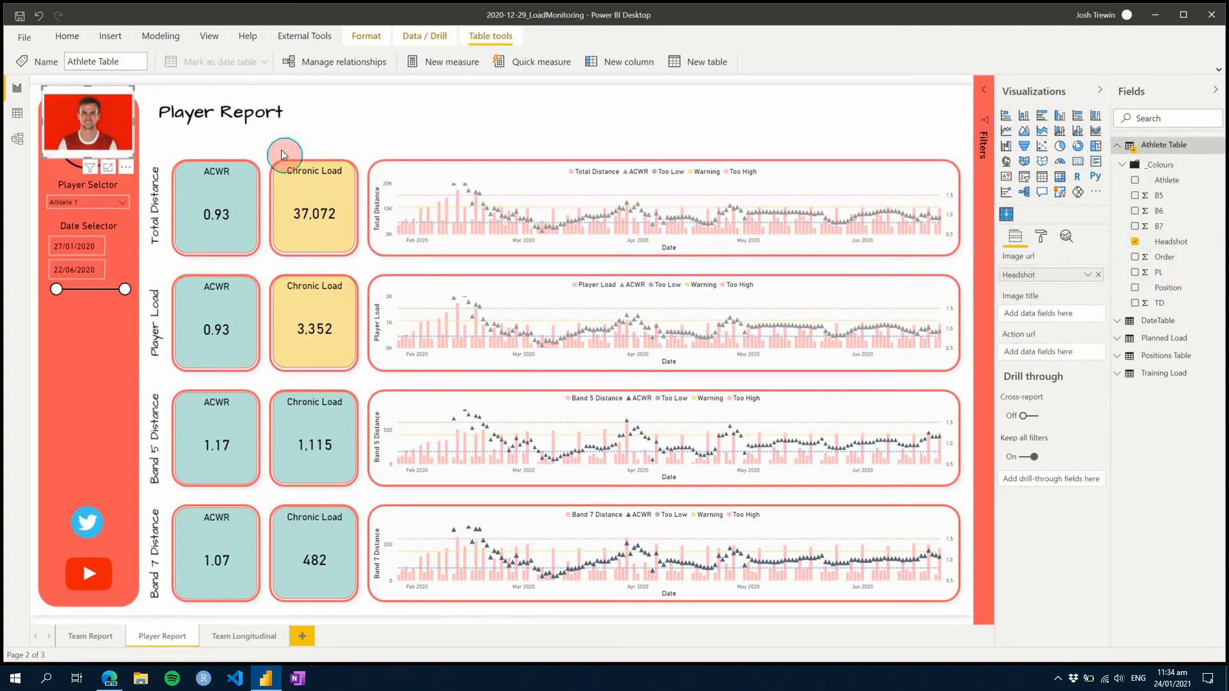
Step: Turn on the headshot visual's image options and set Image fit to Vertical
left_click(88, 155)
left_click(95, 99)
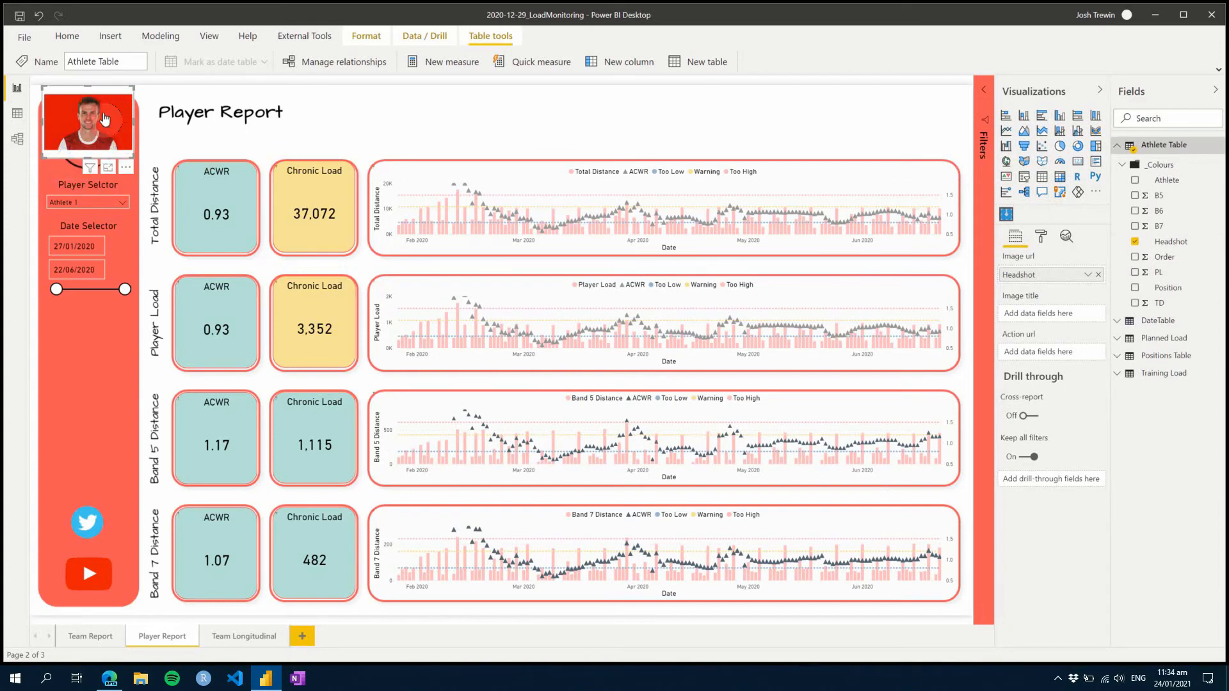
left_click(1041, 237)
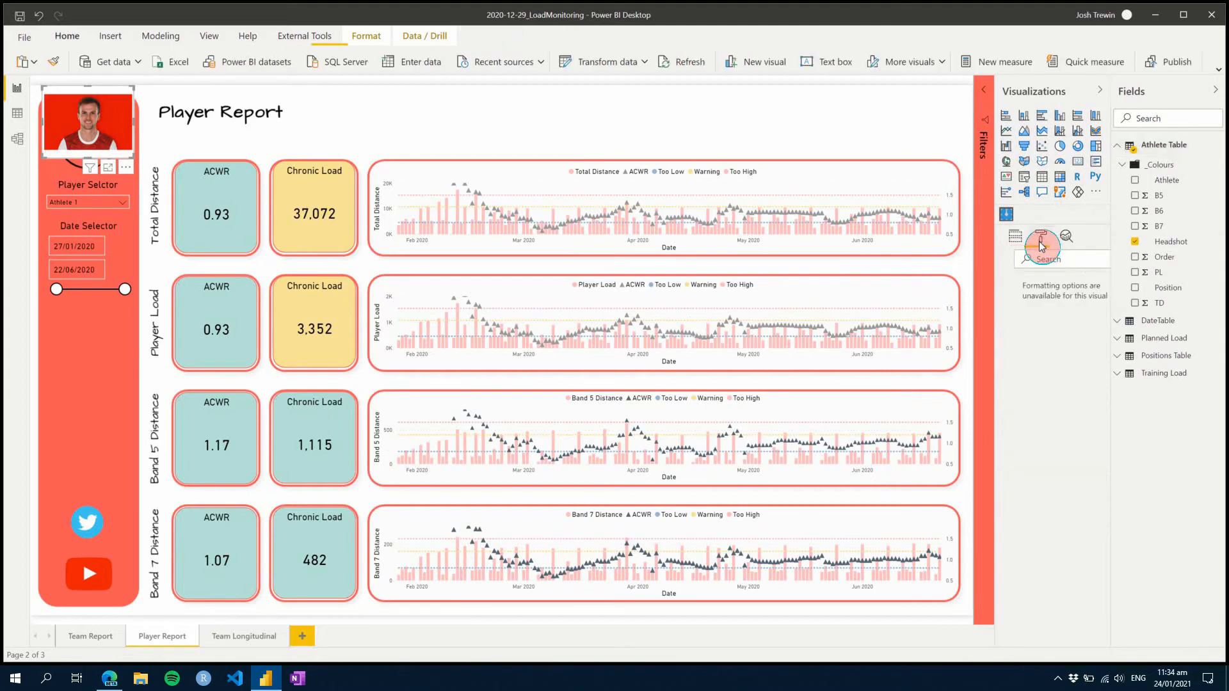
left_click(1017, 333)
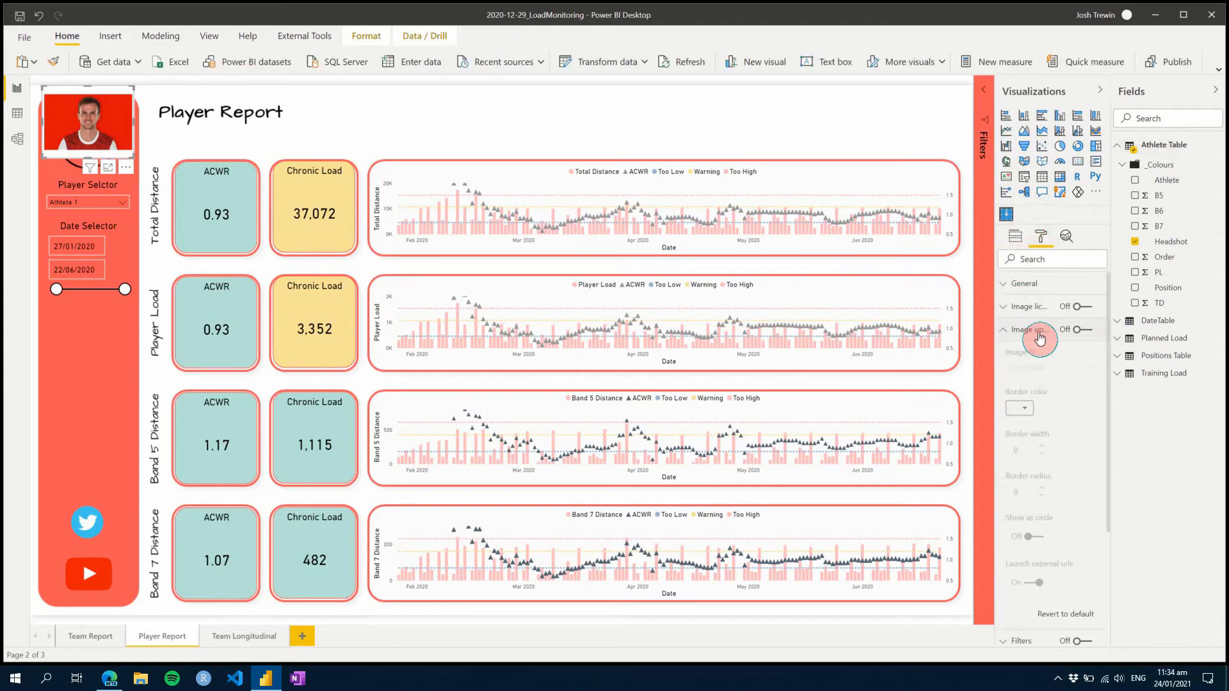
left_click(1080, 329)
left_click(1045, 379)
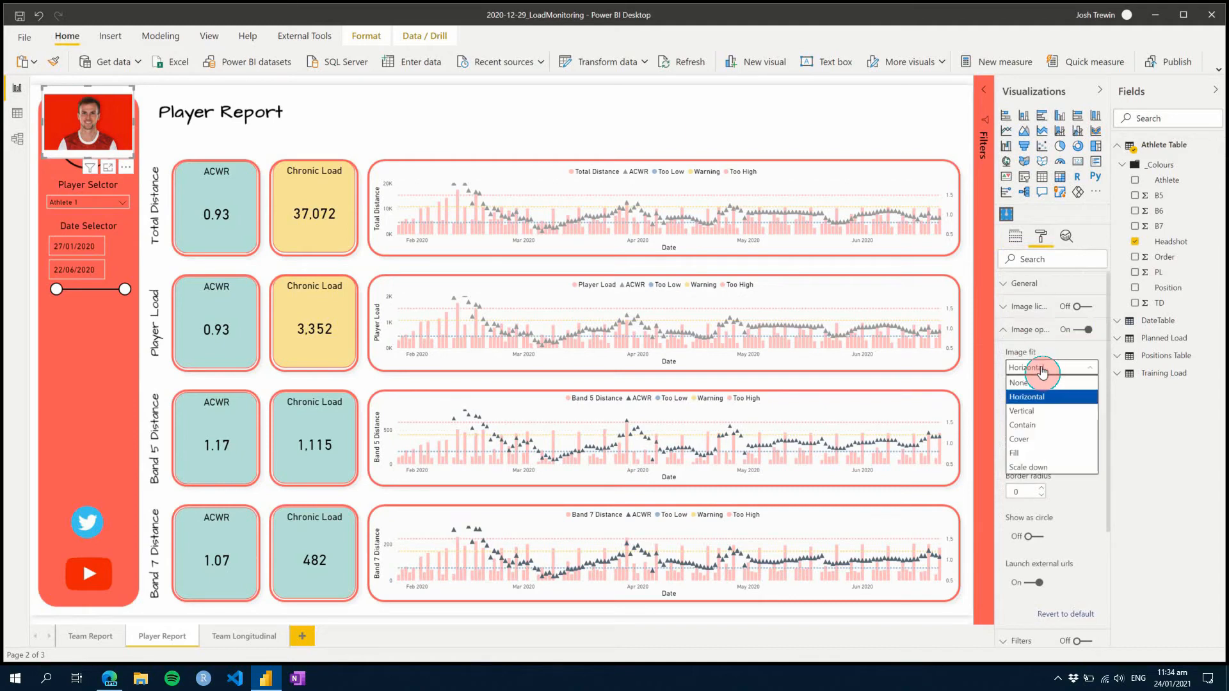
left_click(1040, 413)
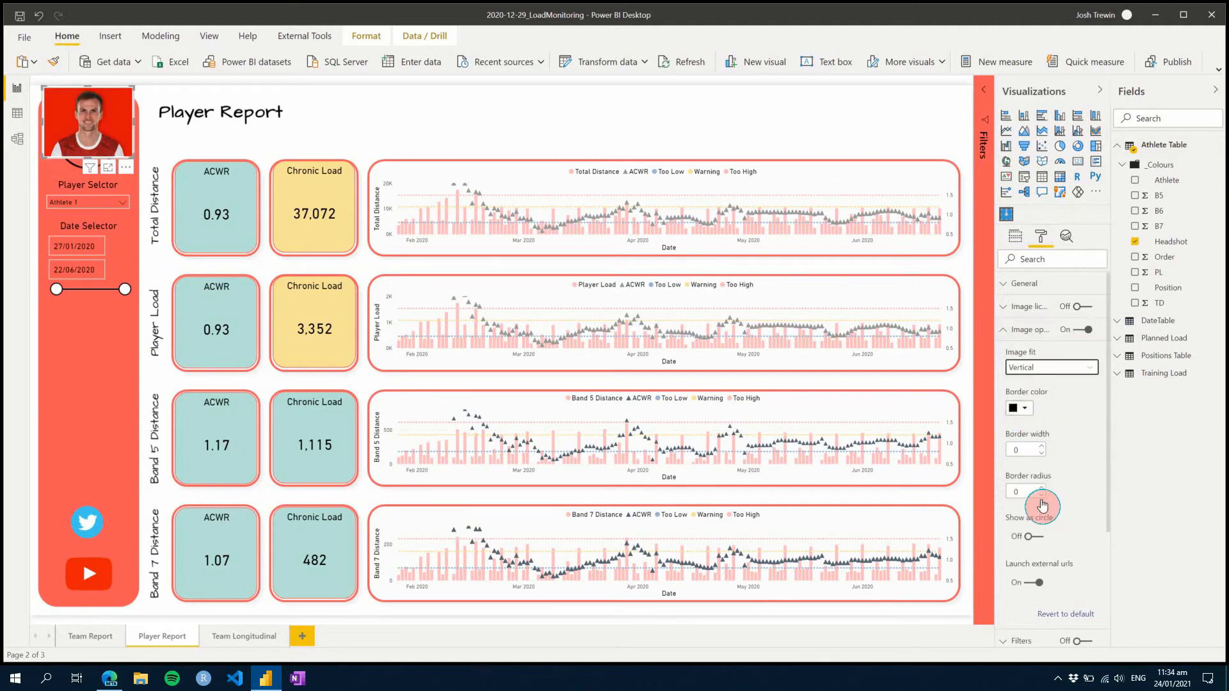
Step: Show the headshot as a circle, and turn off launching external urls and the visual's background
left_click(1031, 539)
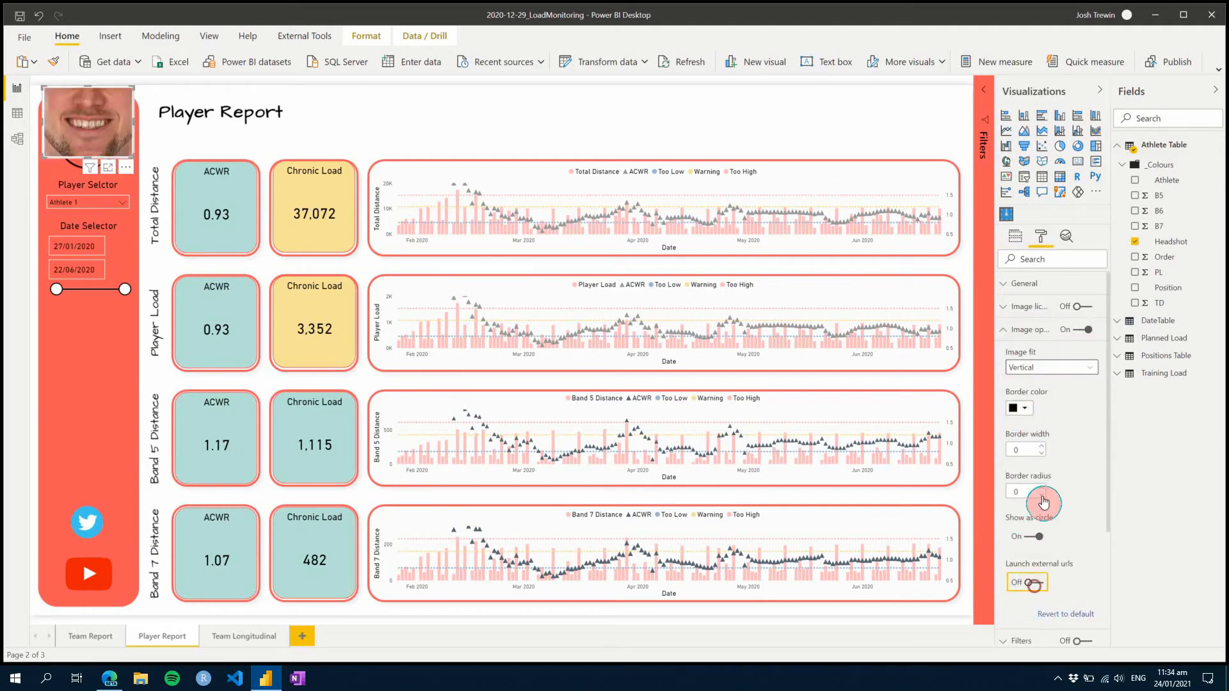
left_click(1028, 329)
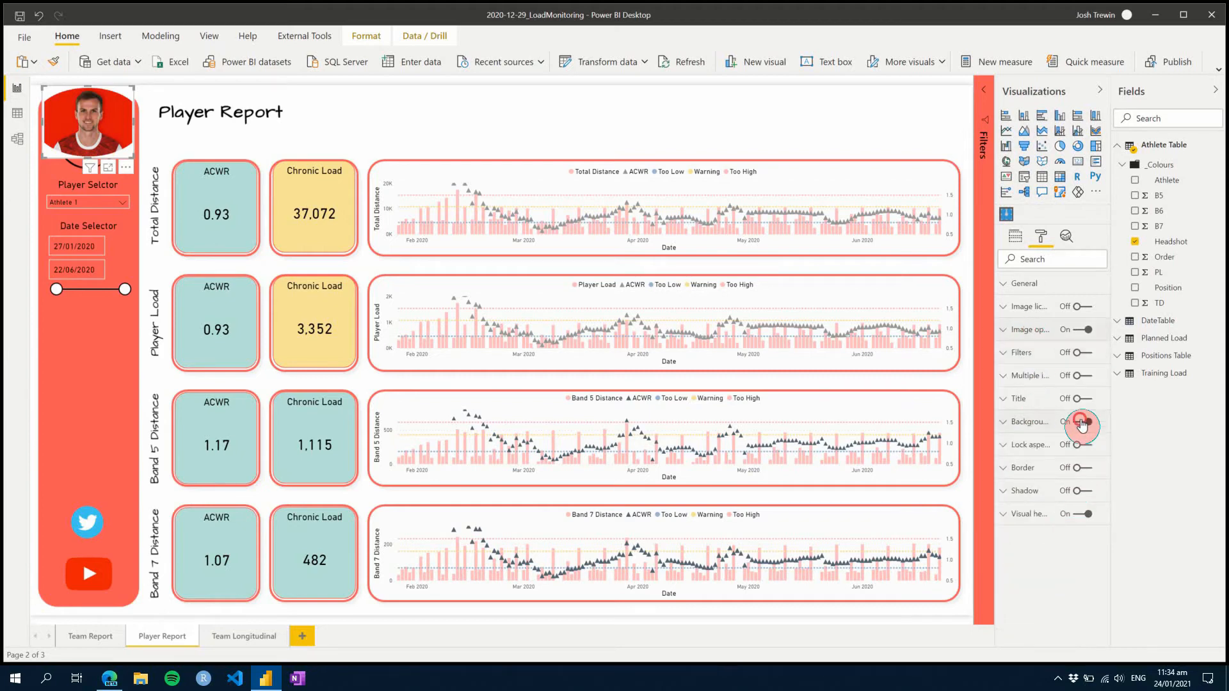
left_click(1082, 423)
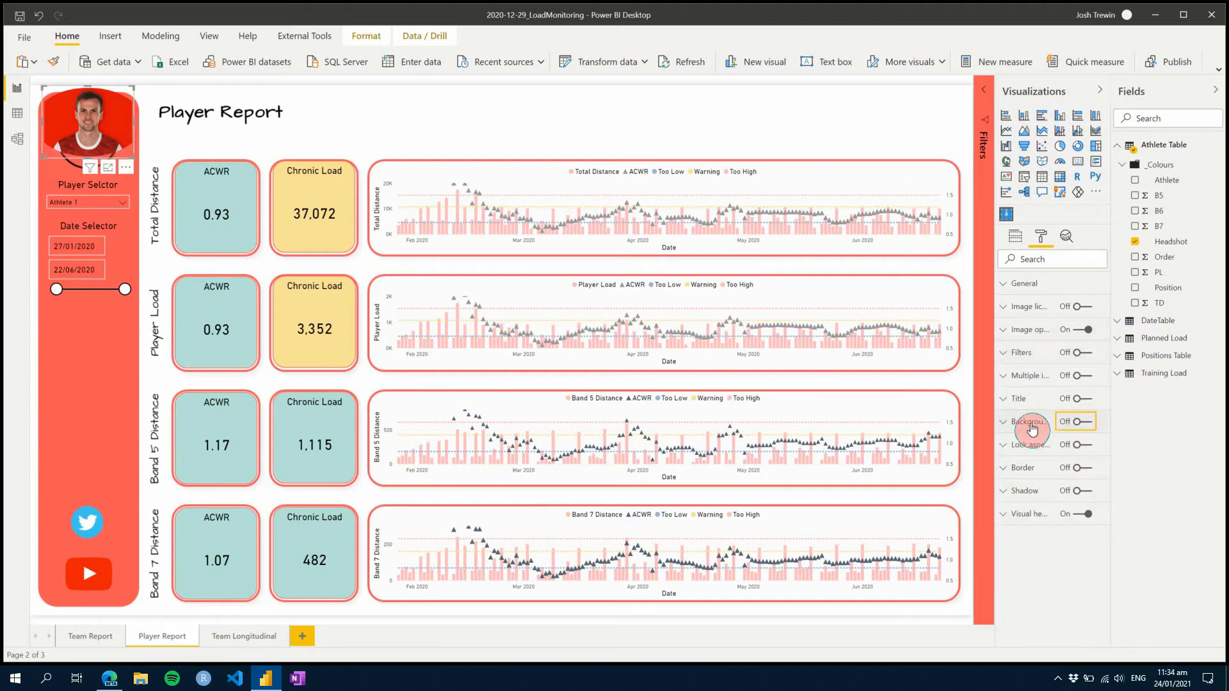
Step: Move the Player Selector and Date Selector slicers together down the sidebar to make room for the headshot
left_click(93, 188)
left_click(93, 226, "ctrl")
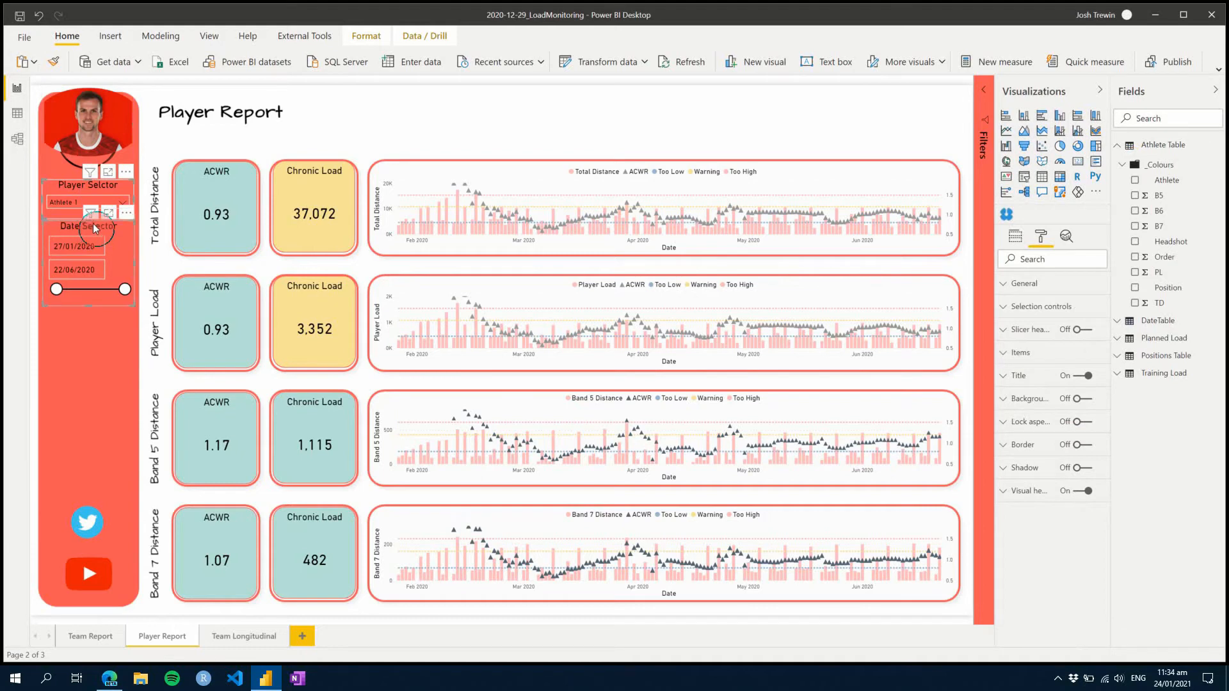
left_click_drag(93, 225, 93, 326)
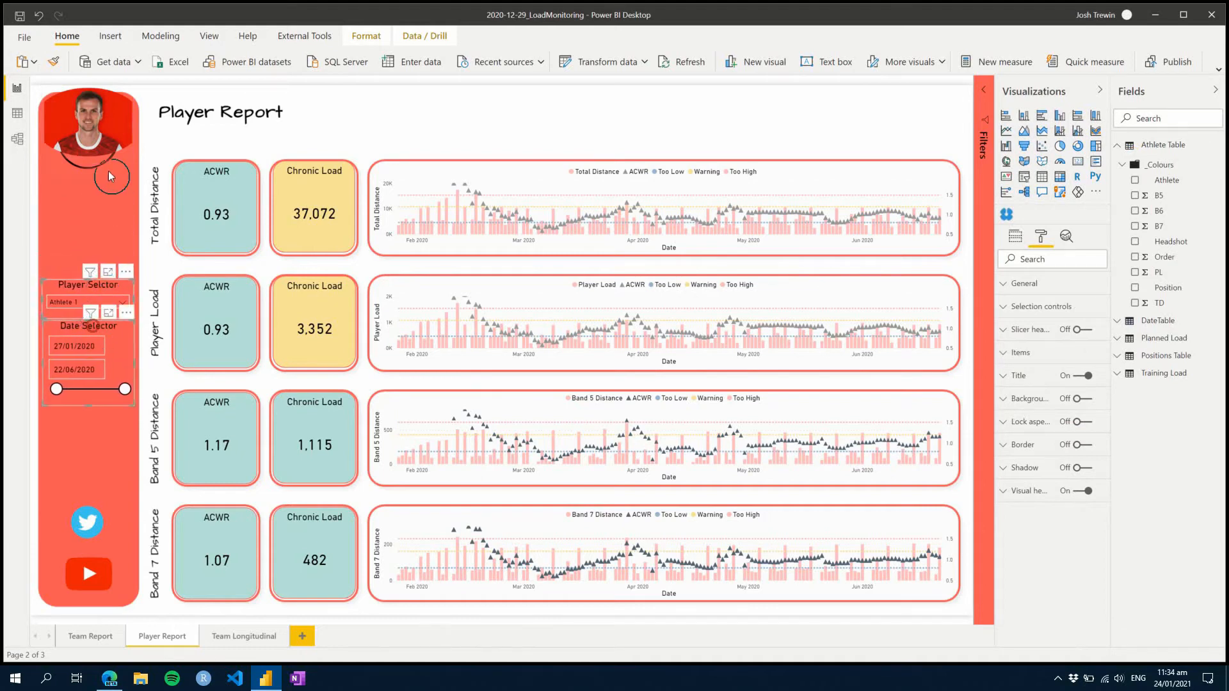
Step: Move the headshot visual below the sidebar logo and shift both slicers up so they sit just beneath it
left_click(100, 138)
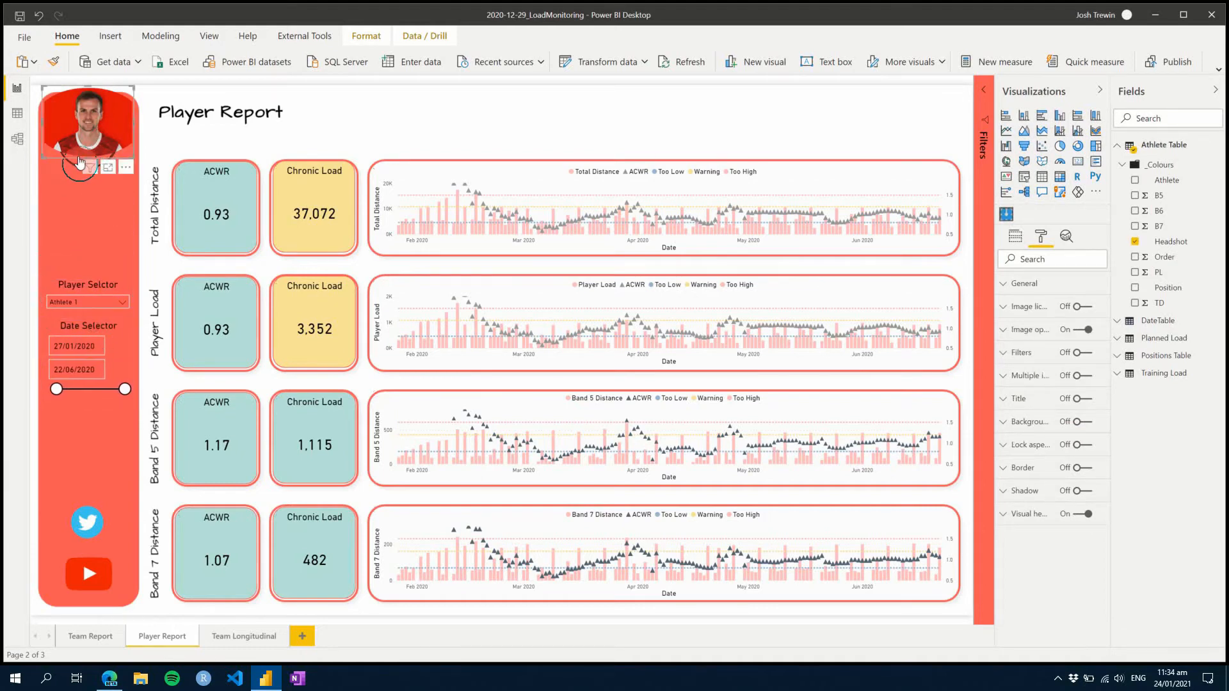
left_click_drag(78, 160, 84, 268)
left_click_drag(84, 325, 85, 307)
left_click(86, 422)
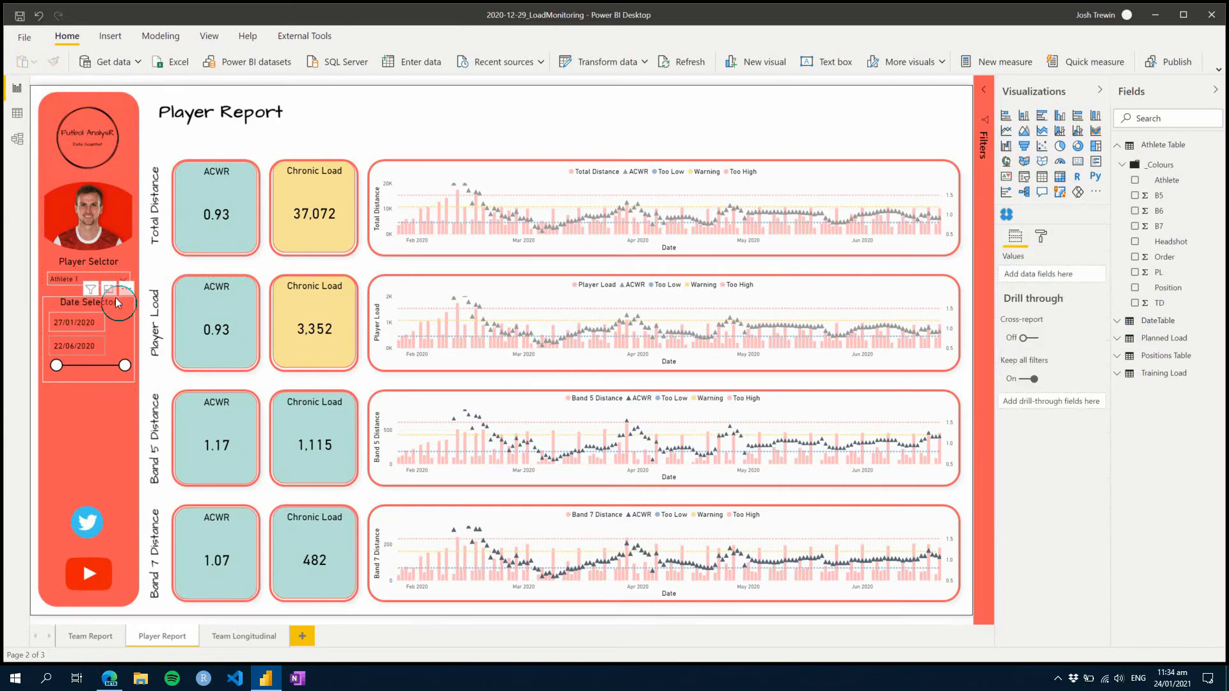
Step: Select Athlete 2, Athlete 15 and Athlete 14 in turn in the Player Selector to check the headshot for each
left_click(126, 279)
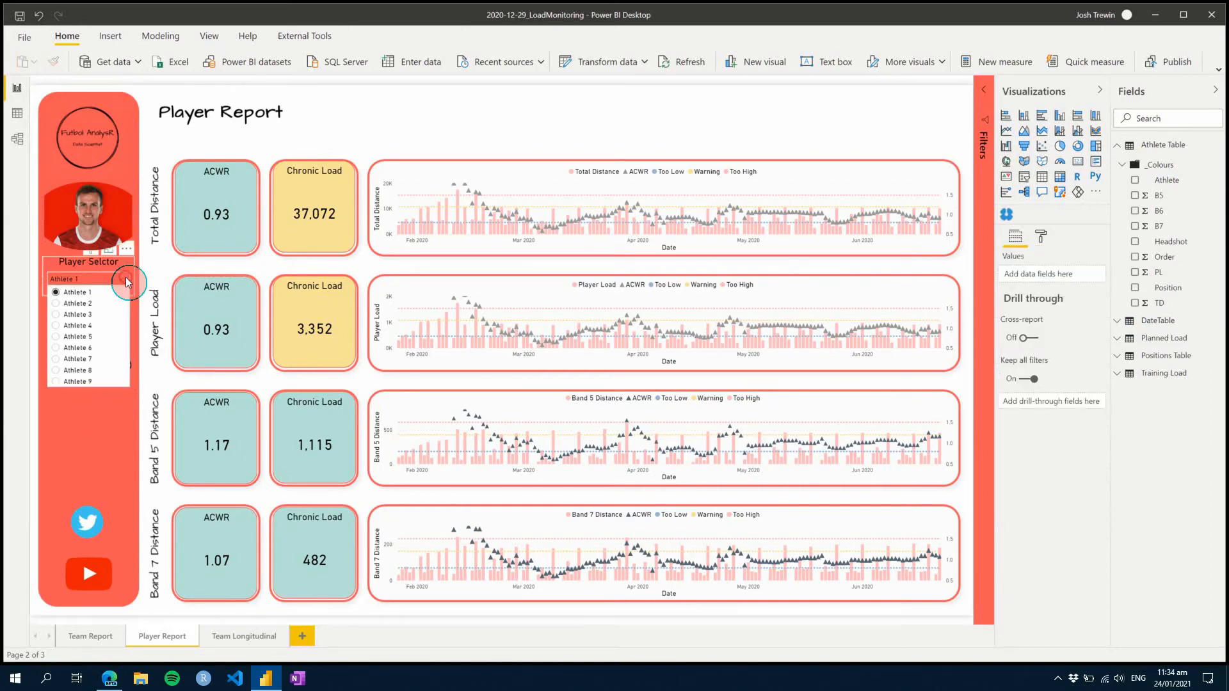
left_click(86, 307)
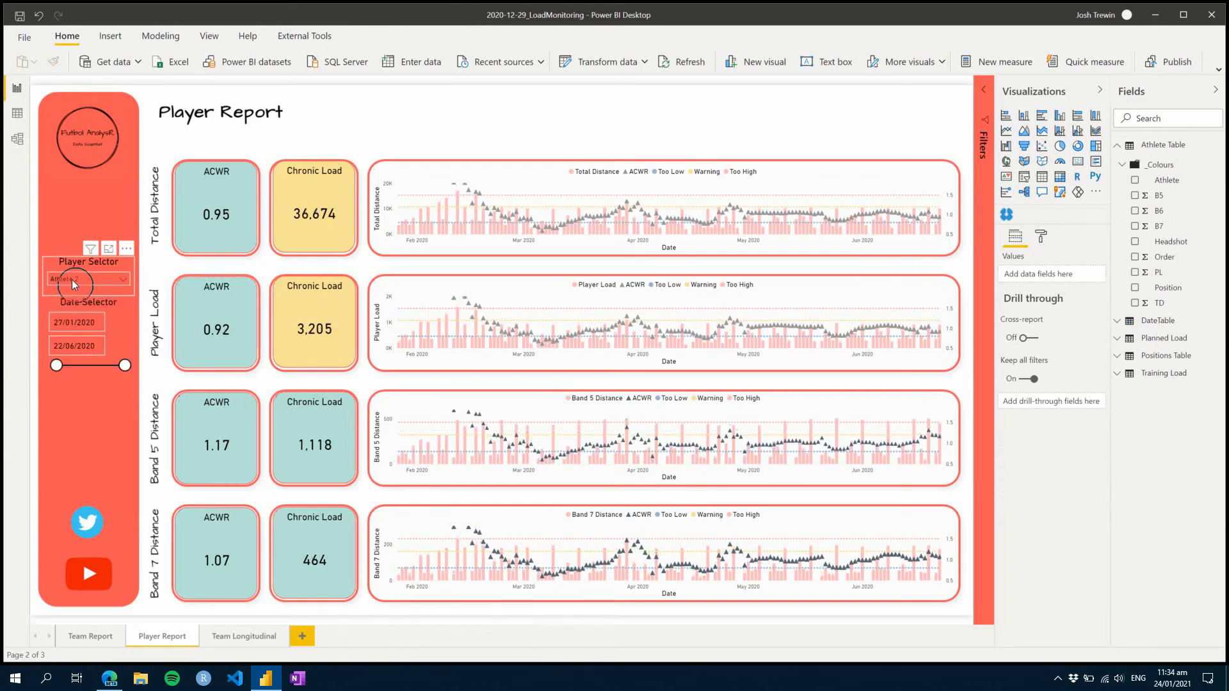
left_click(123, 282)
scroll(89, 377, "down", 3)
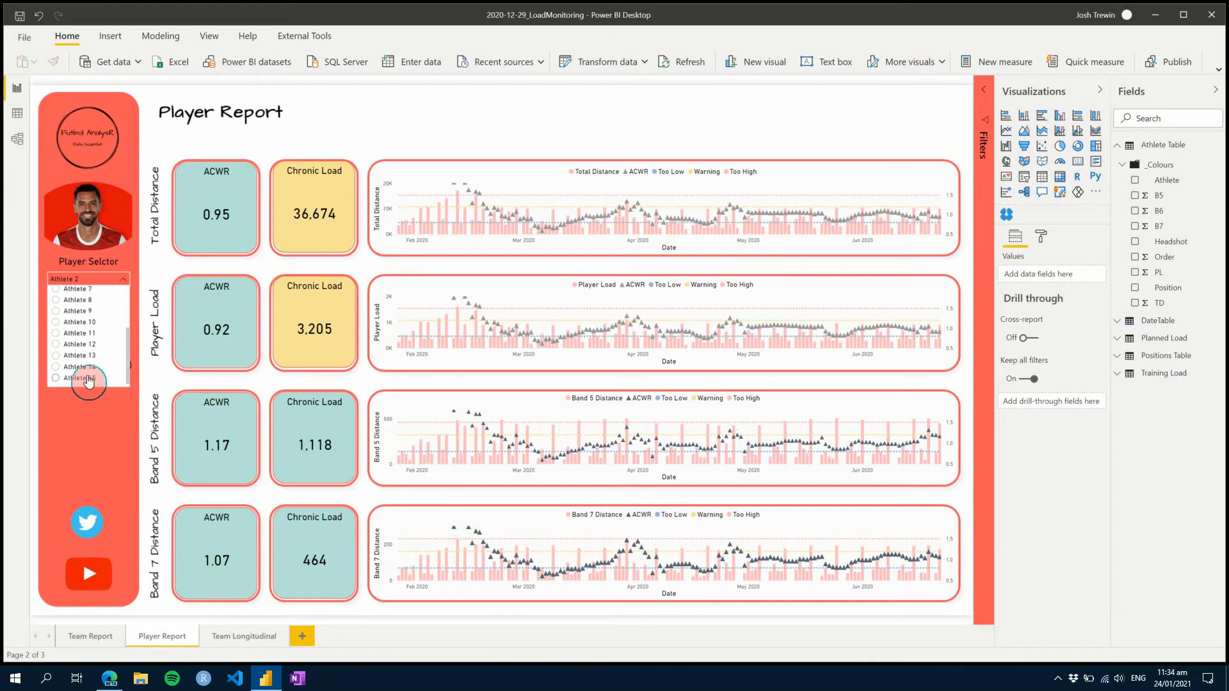
left_click(85, 380)
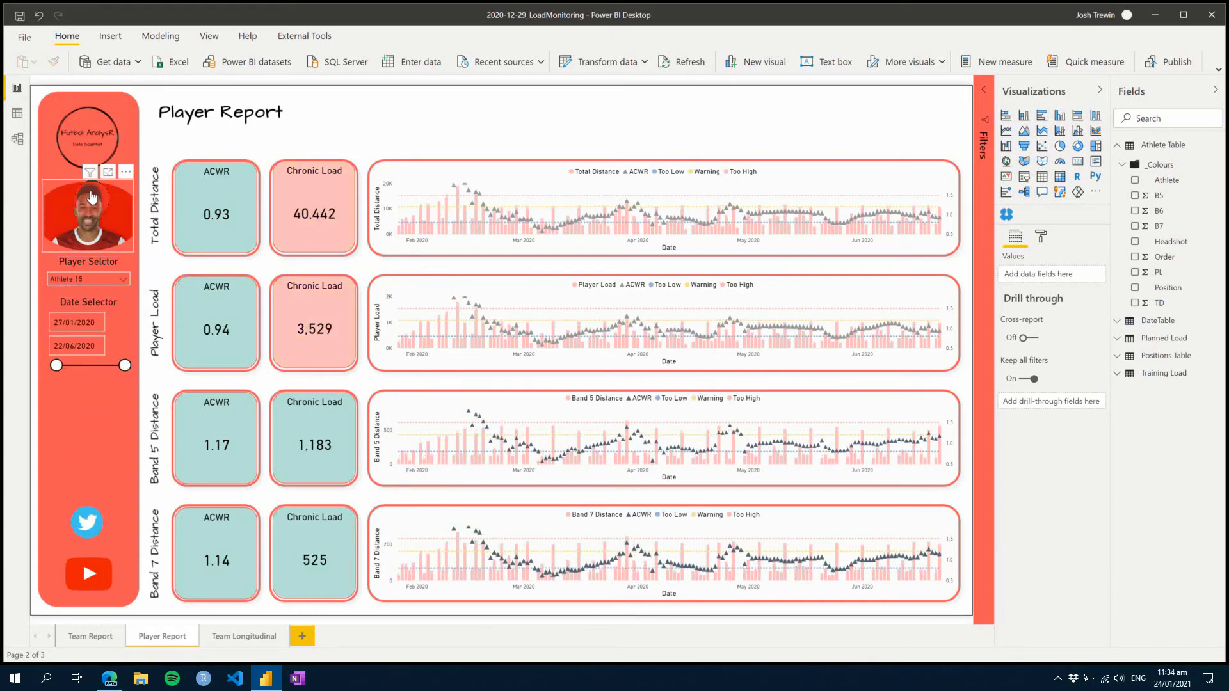
left_click(134, 284)
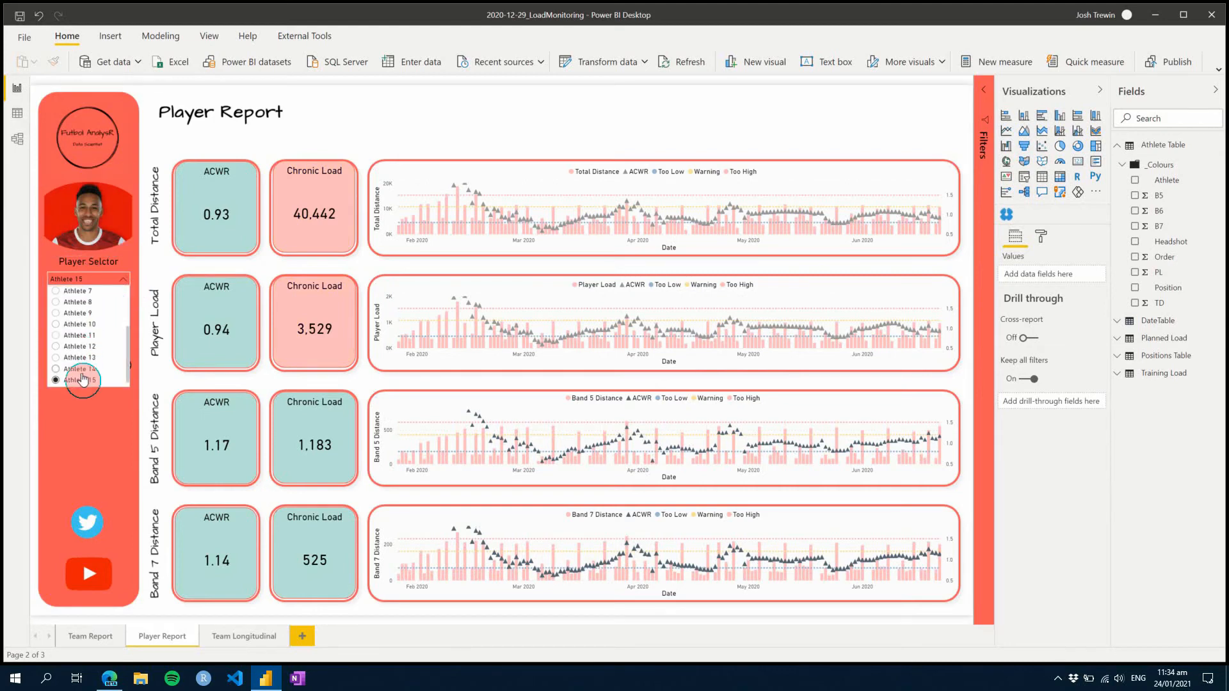
left_click(80, 369)
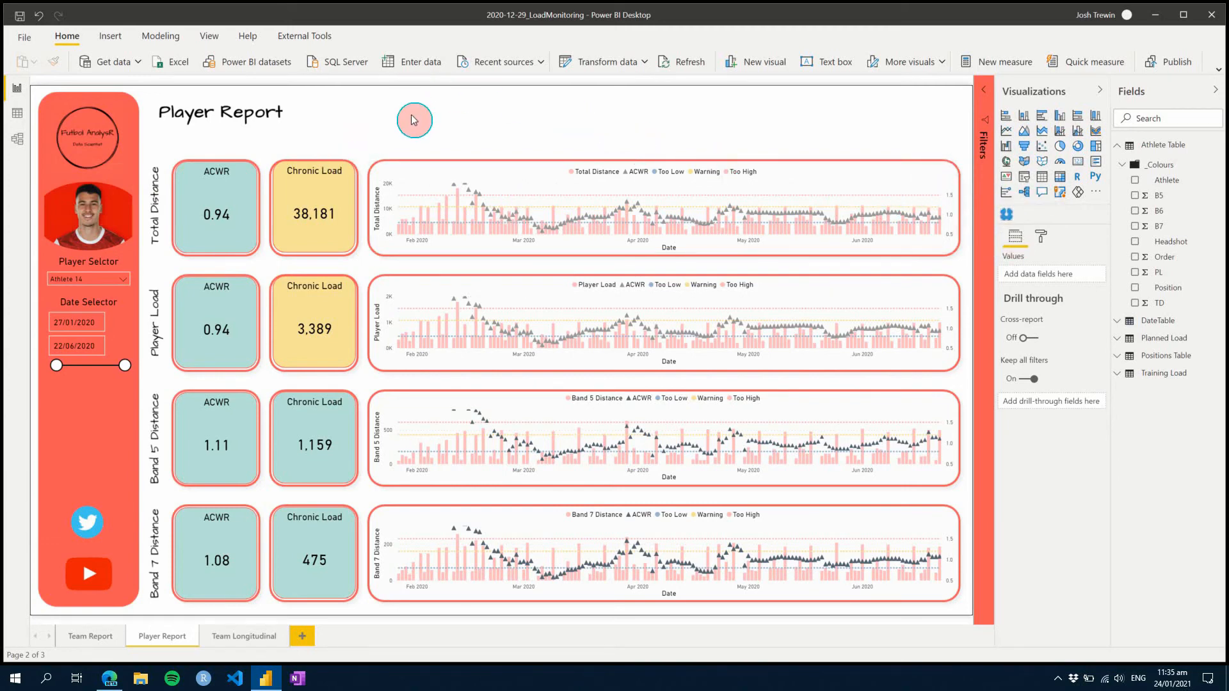
Step: Examine the athletes and their Headshot links in the Athlete Table data, and return to the Player Report
left_click(16, 116)
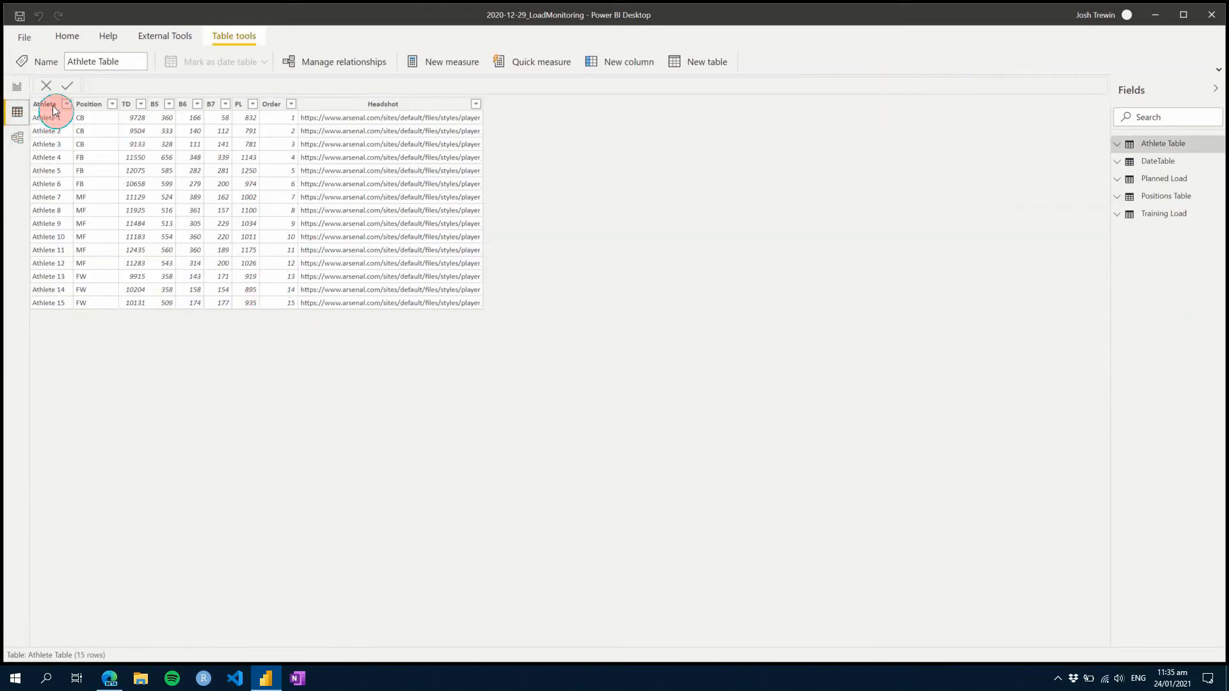
left_click(60, 165)
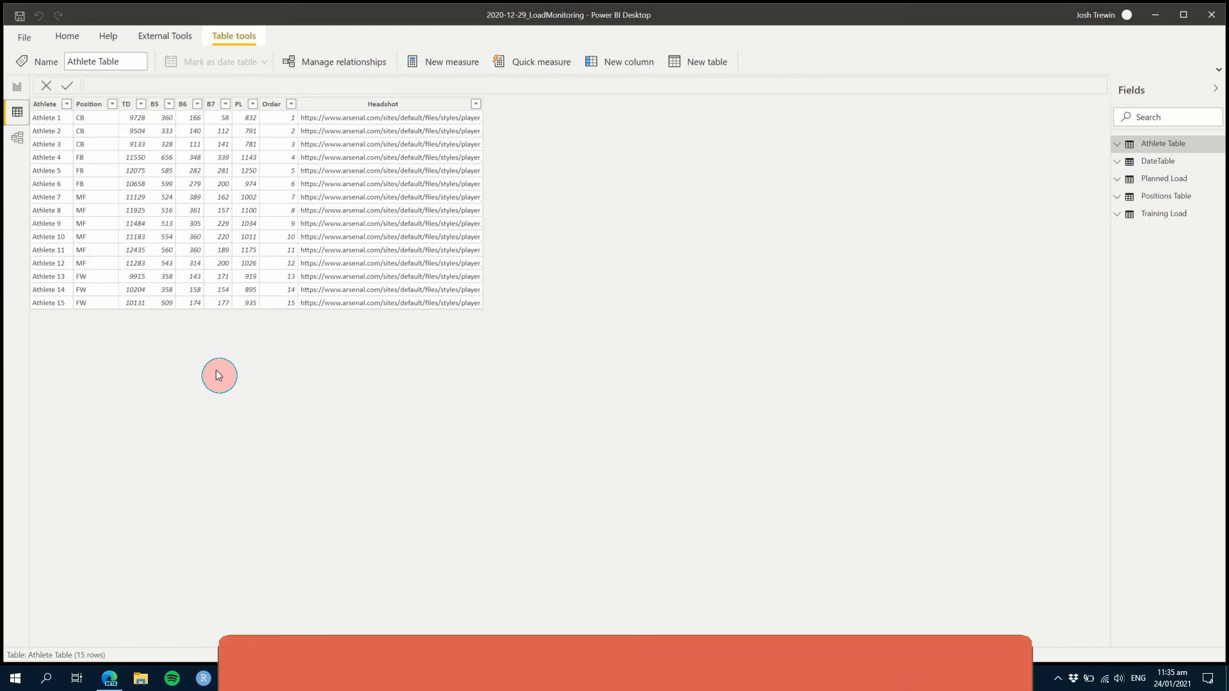
left_click(18, 87)
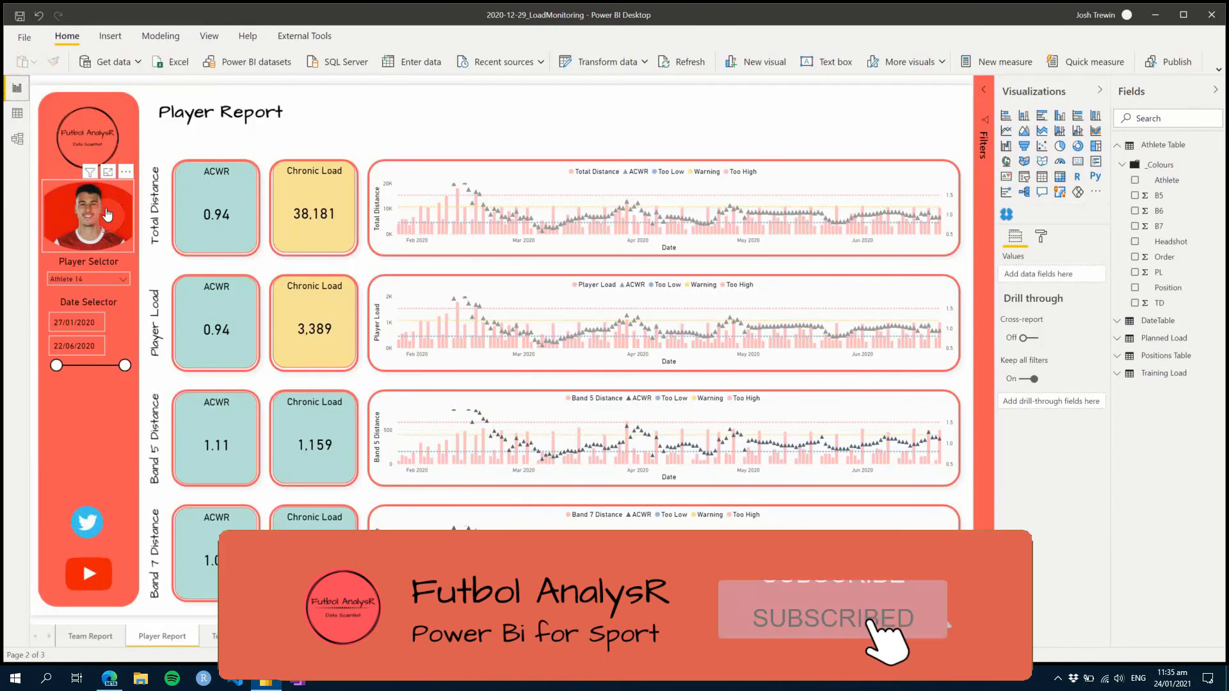